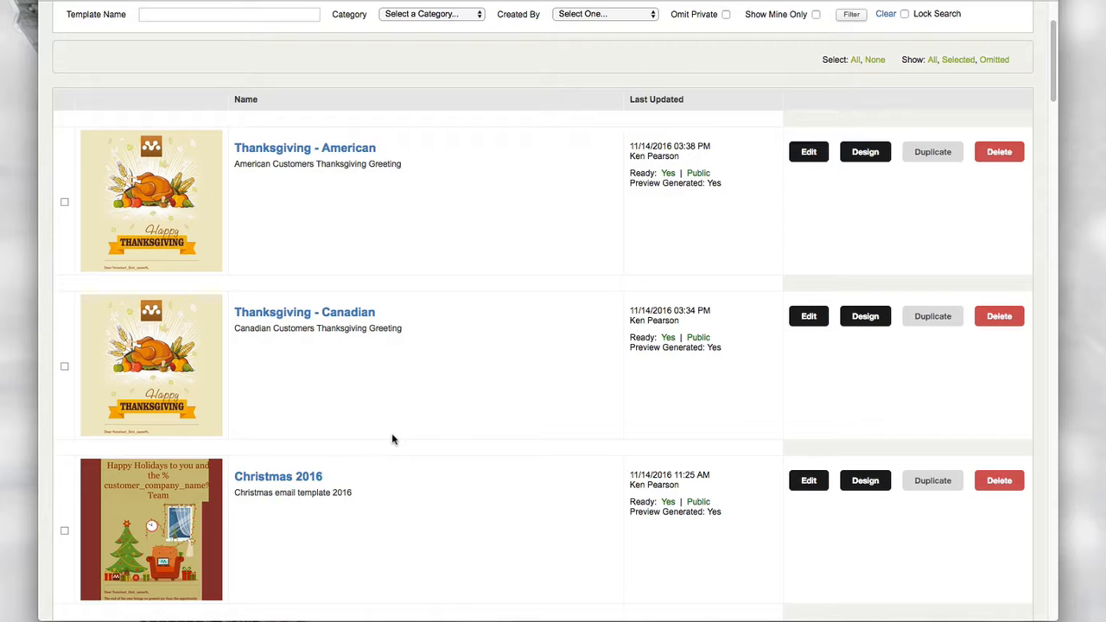
Open the "Thanksgiving - American" template for editing and review its template, sender and activation settings.
scroll(392, 440, up, 1)
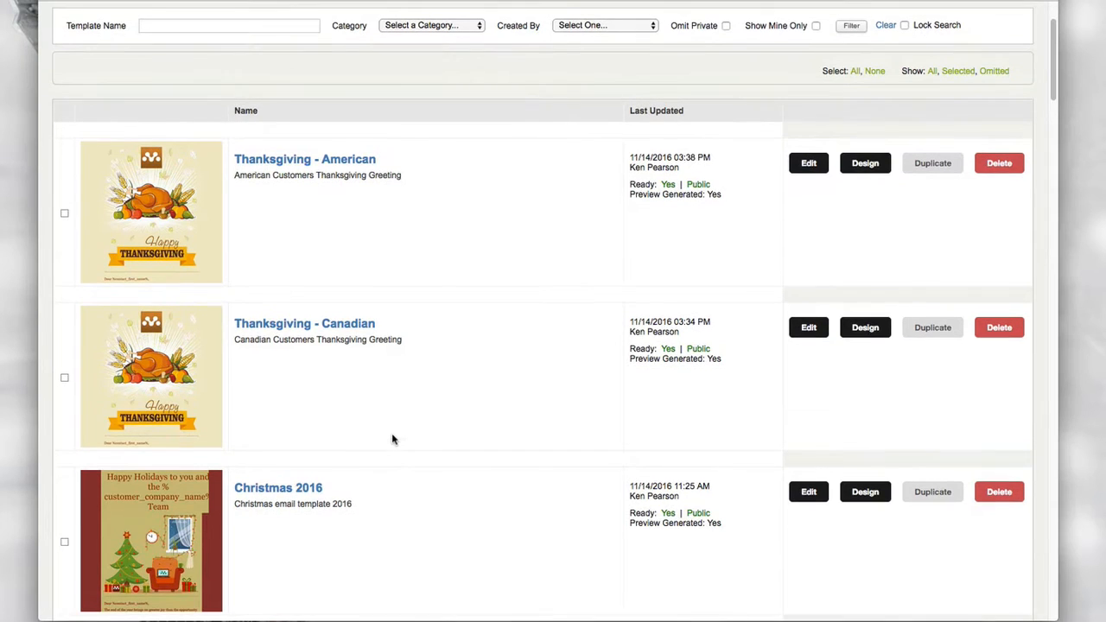
click(808, 166)
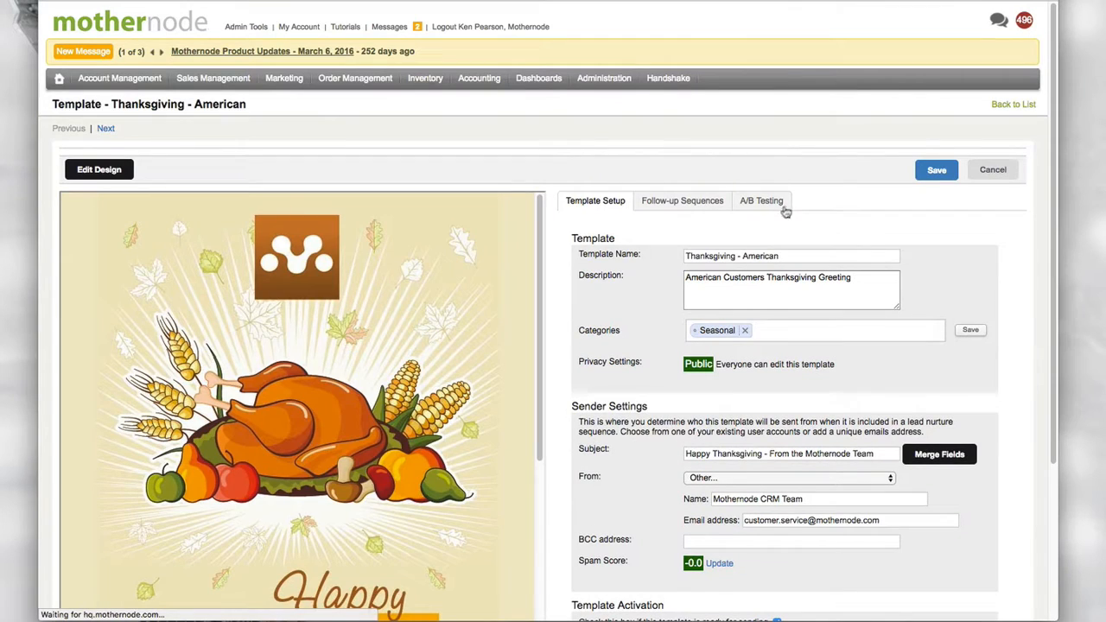
mouse_move(543, 275)
mouse_down()
mouse_move(535, 461)
mouse_move(548, 257)
mouse_up()
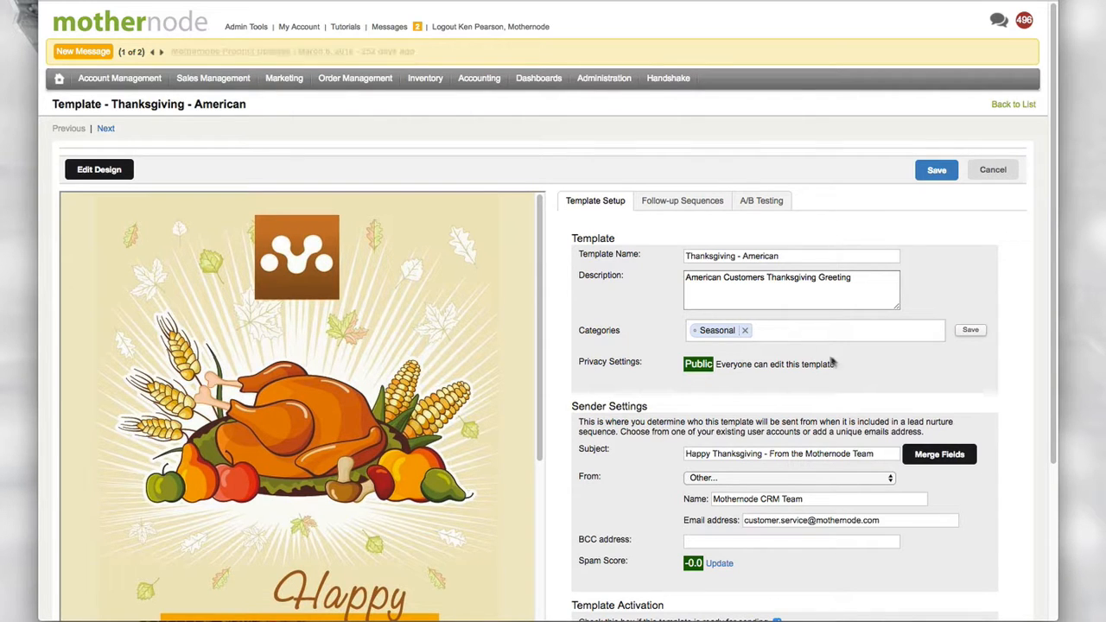
scroll(839, 364, down, 2)
scroll(839, 364, down, 3)
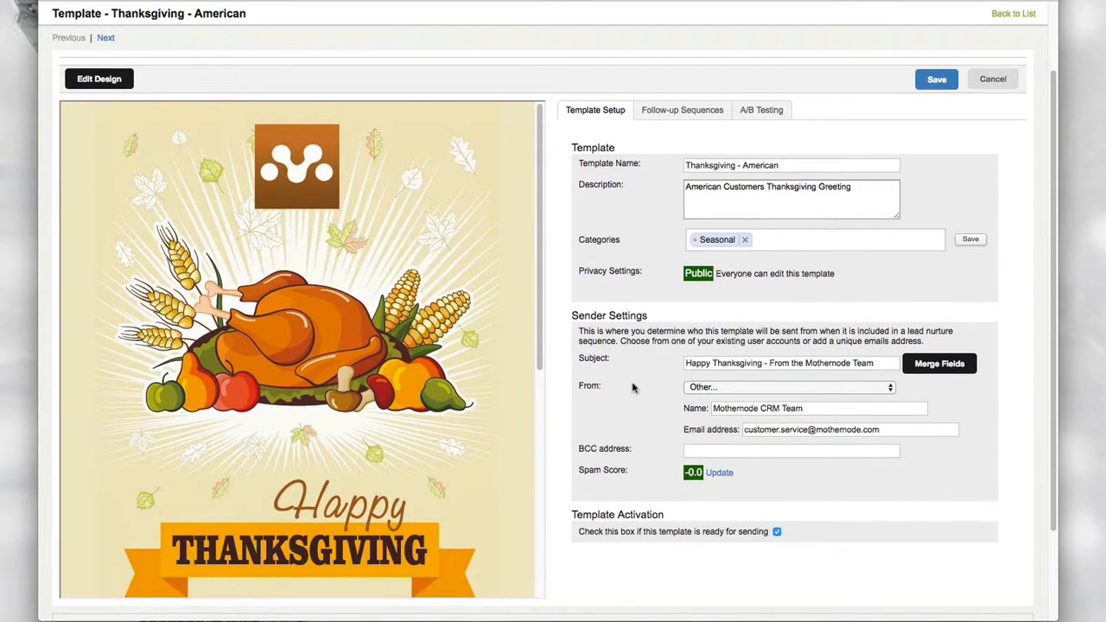
scroll(771, 384, down, 1)
scroll(772, 383, down, 1)
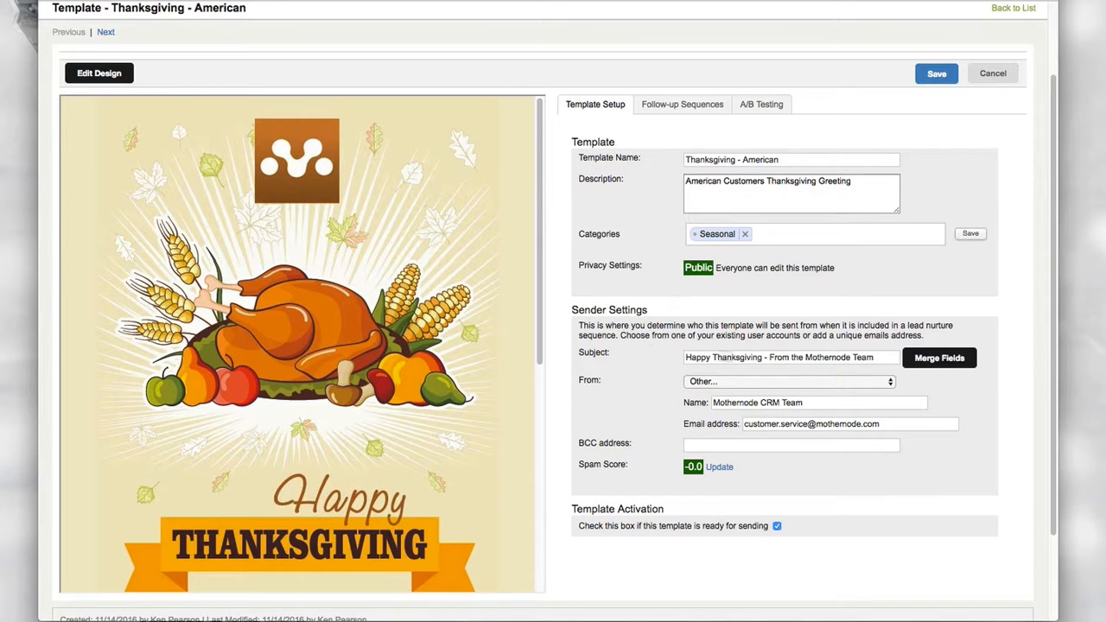
Open the design of the Thanksgiving - American template and look over its images and greeting text.
click(100, 73)
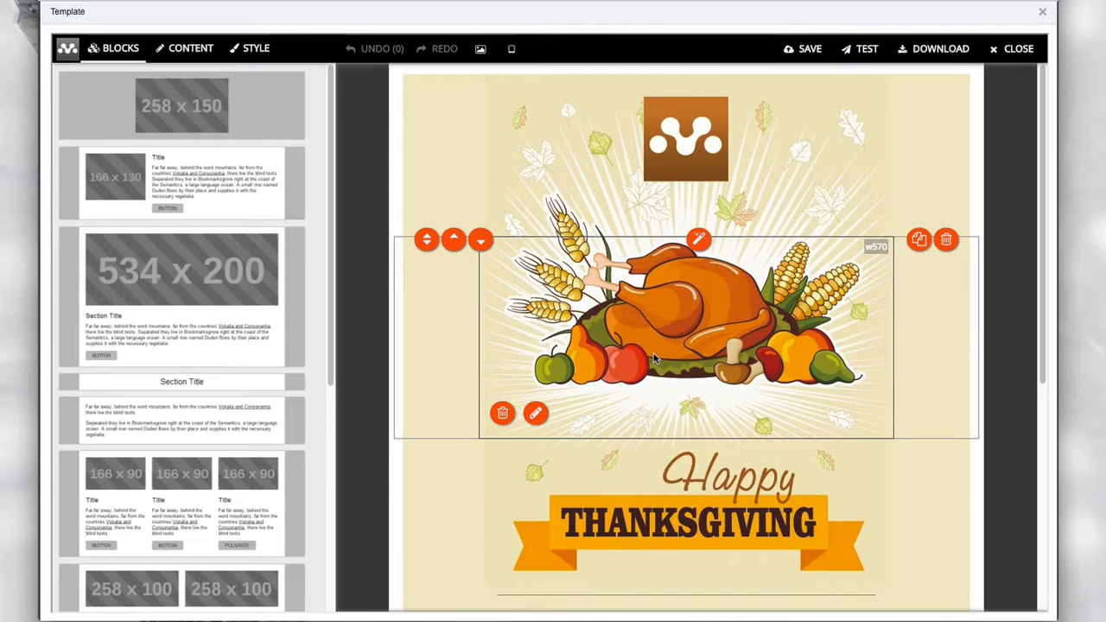
scroll(653, 359, down, 1)
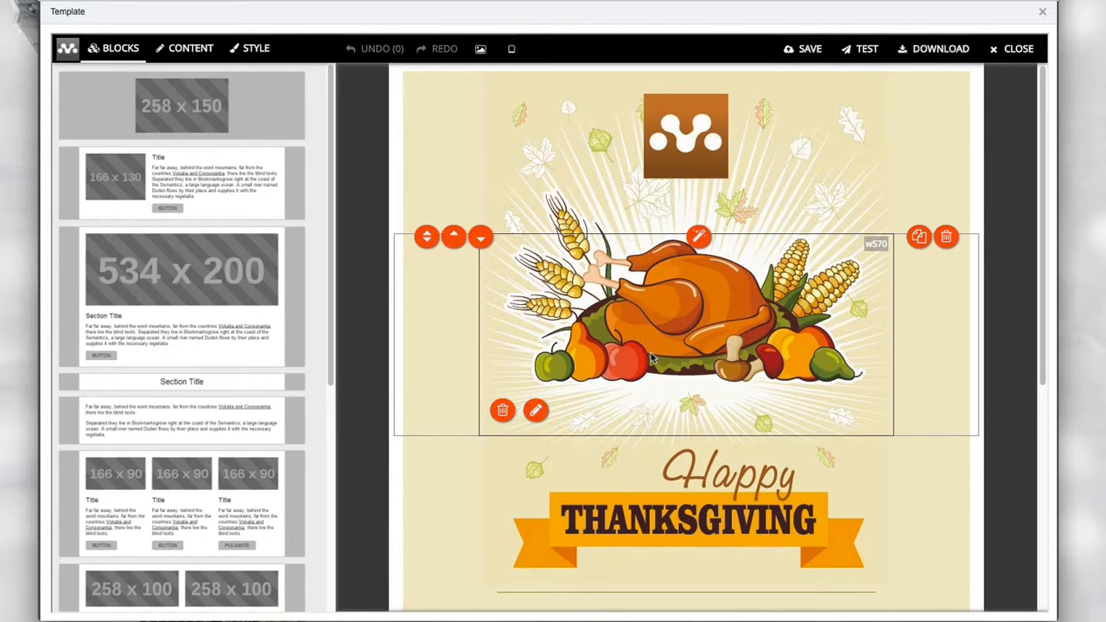
scroll(654, 359, down, 1)
scroll(652, 359, down, 5)
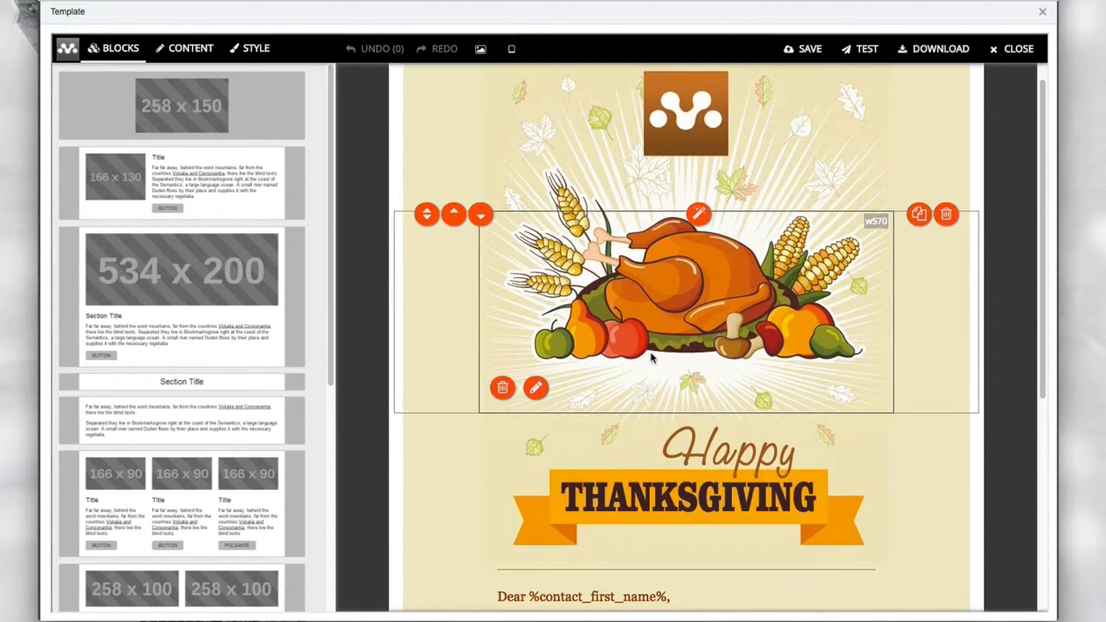
Delete the first-name placeholder after "Dear" in the greeting and reinsert it with the contact's First Name merge field.
click(654, 393)
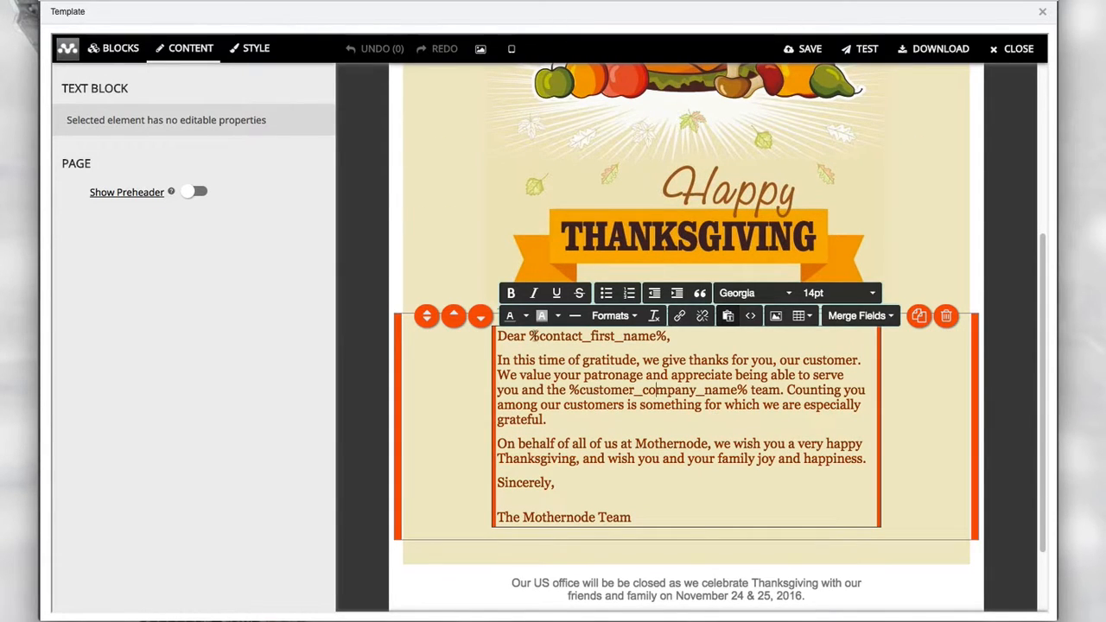
drag(530, 336, 667, 336)
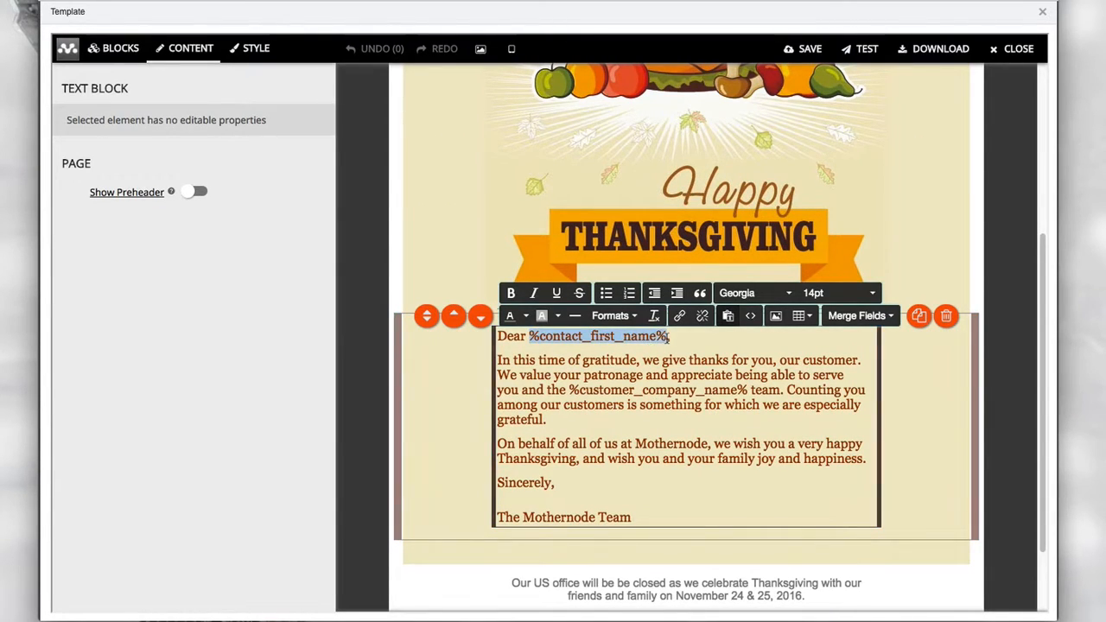
key(BackSpace)
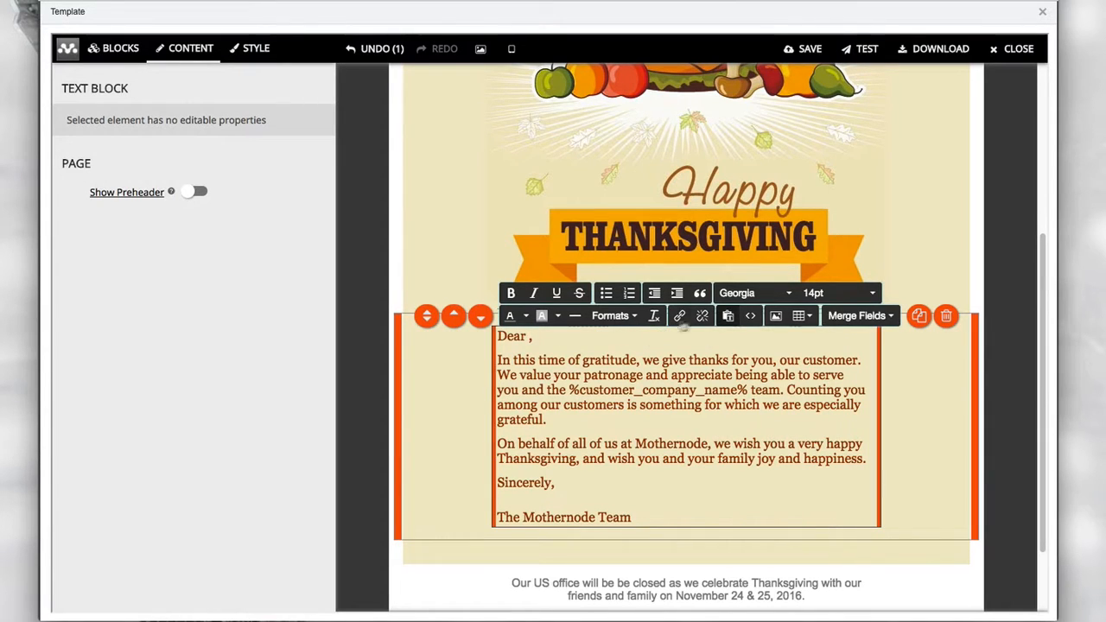
click(855, 315)
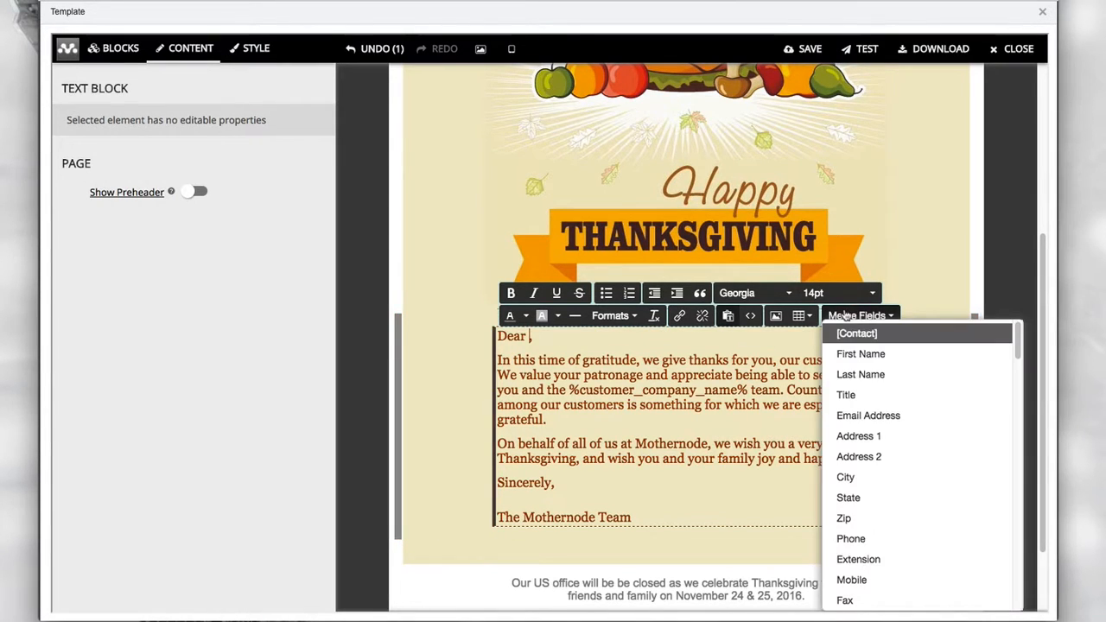
click(845, 355)
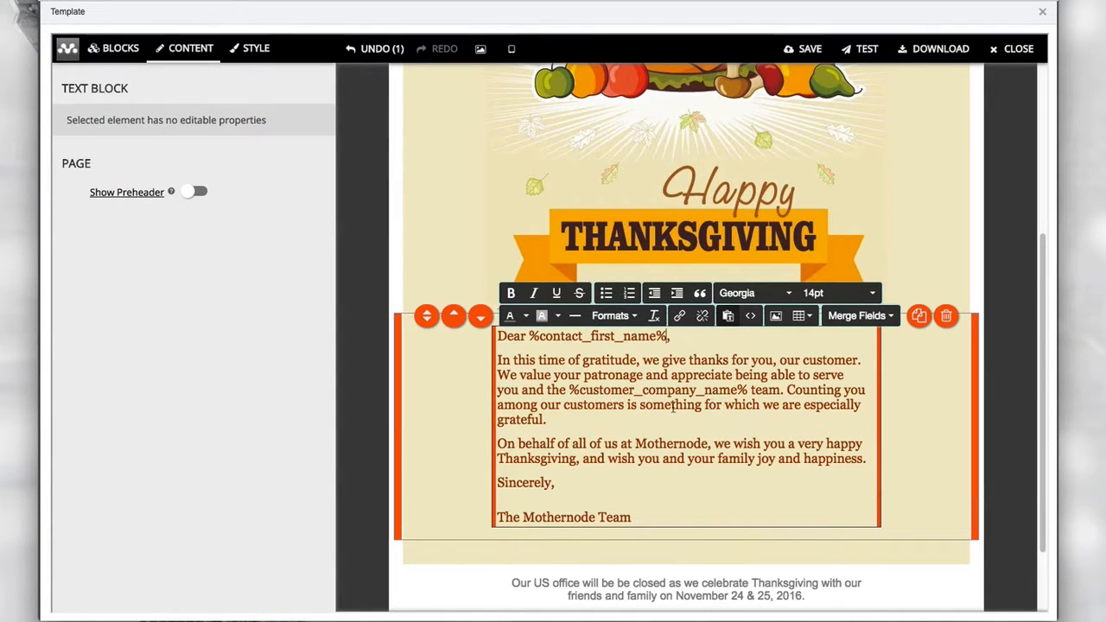
Preview the email design at desktop and mobile sizes, and close the design editor.
scroll(672, 407, up, 3)
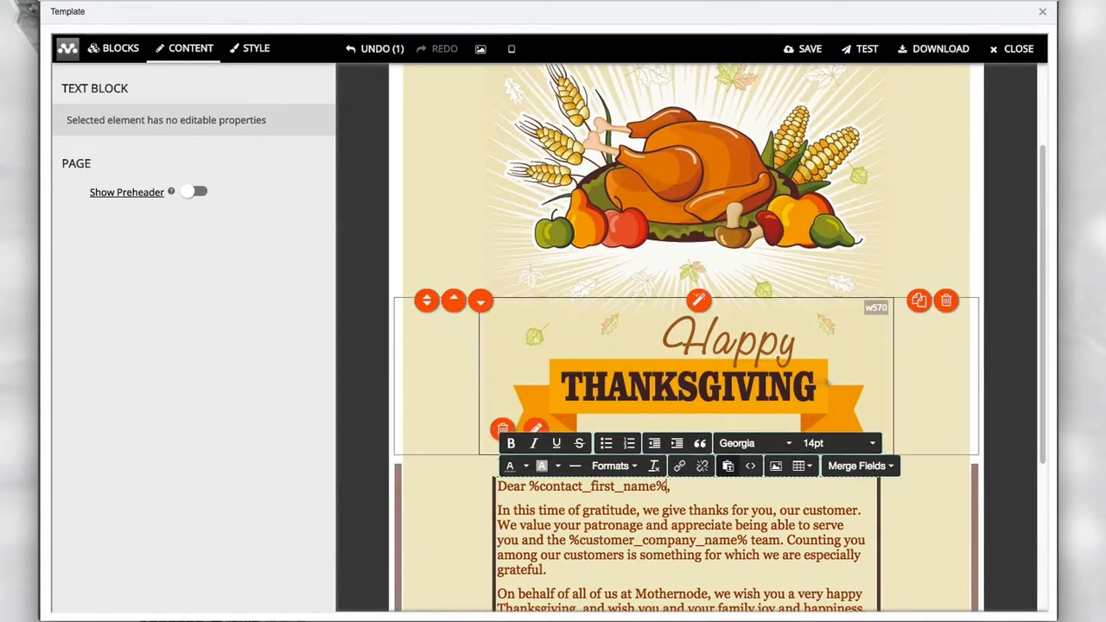
scroll(755, 391, up, 2)
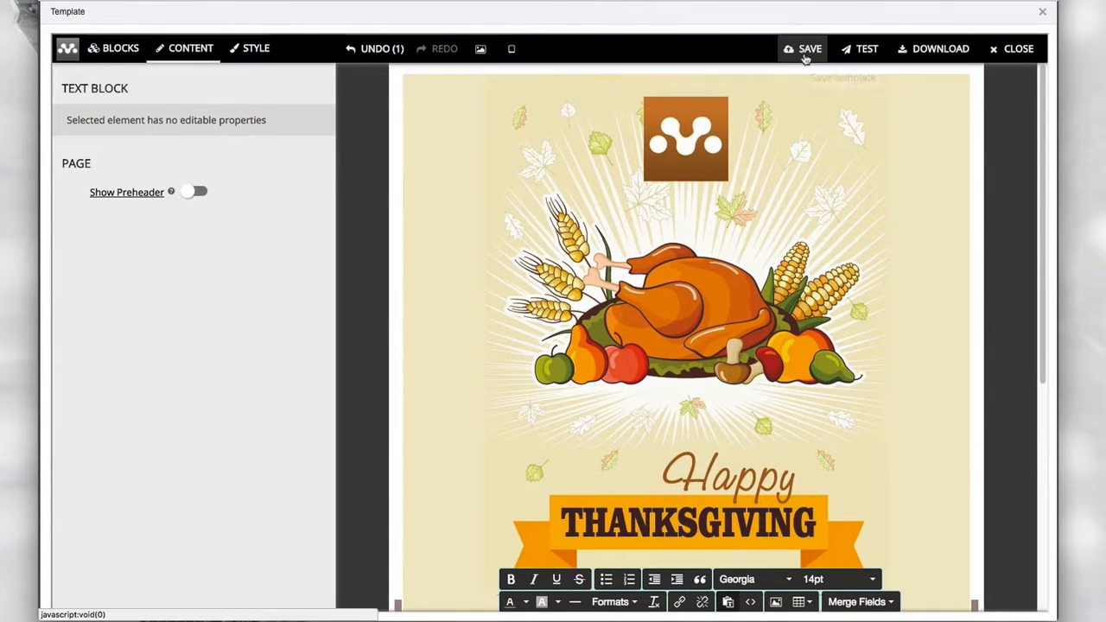
click(512, 48)
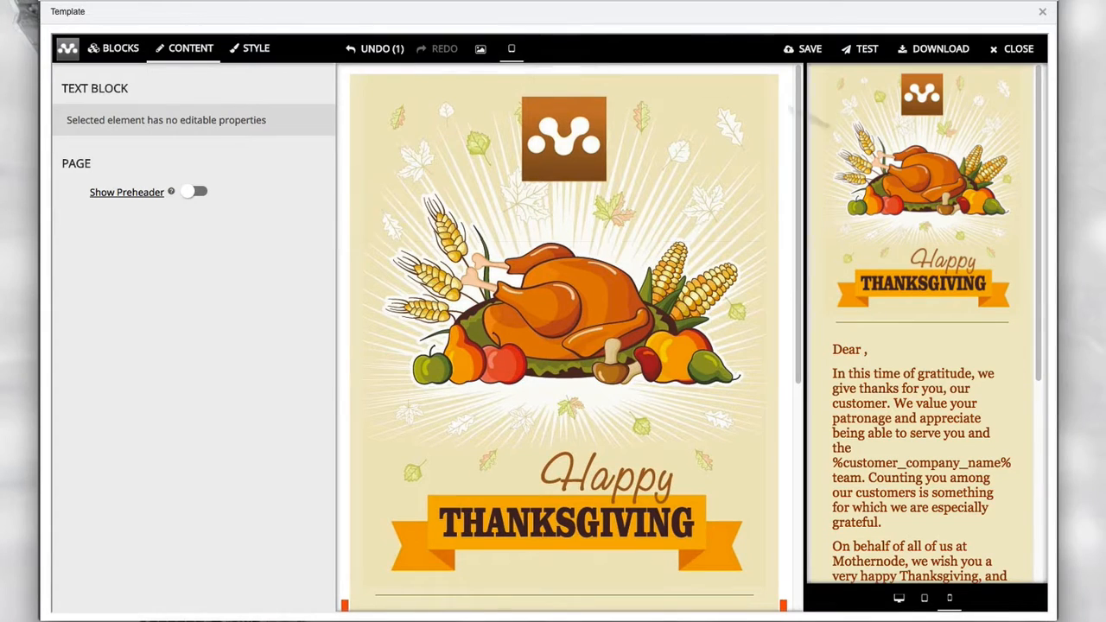
click(924, 598)
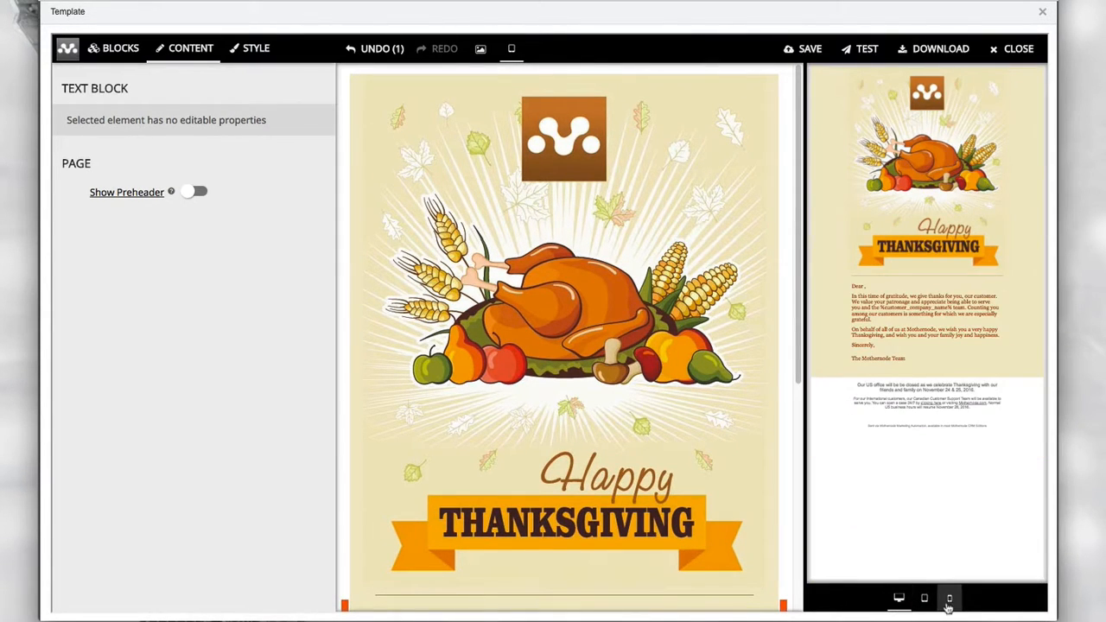
click(950, 598)
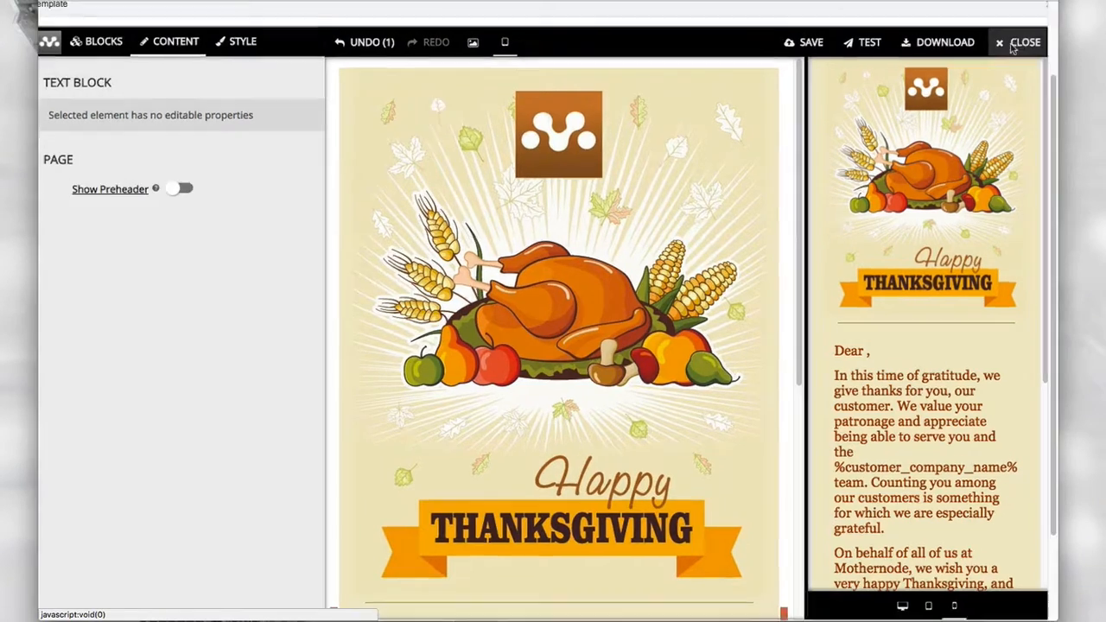
click(1013, 47)
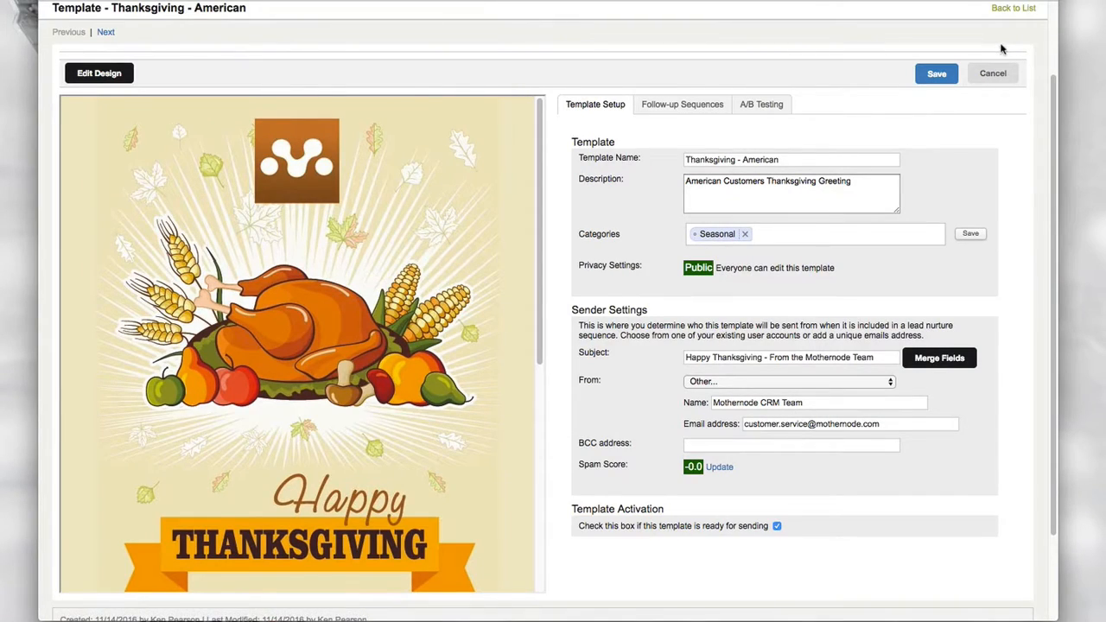
Return to the template list and look over the available email templates.
click(1009, 8)
scroll(1009, 15, down, 3)
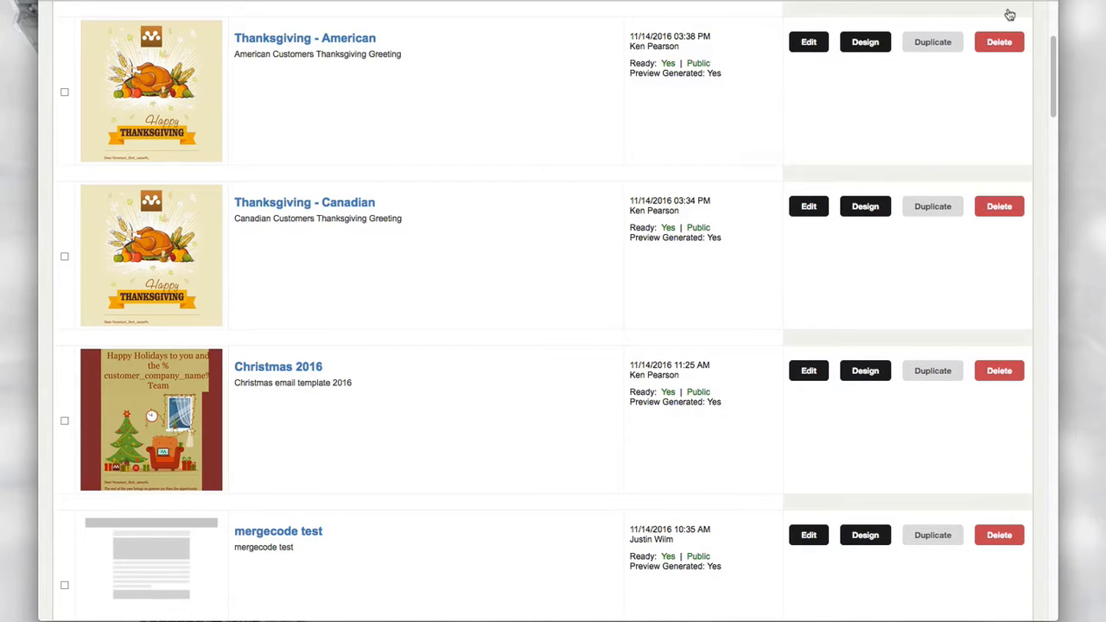
scroll(383, 12, up, 3)
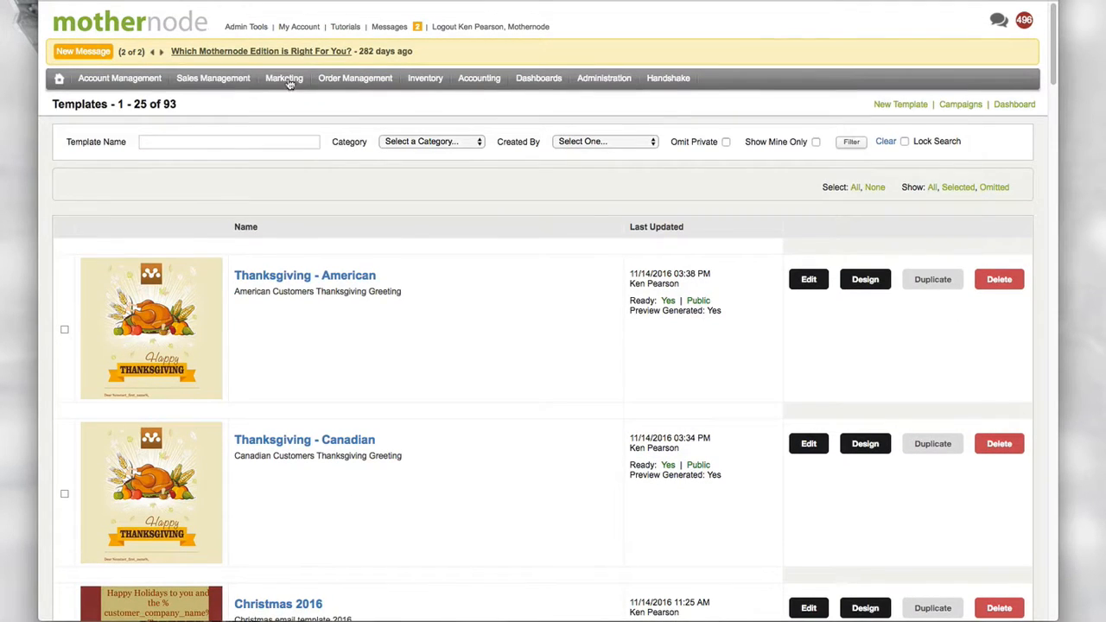
Open the "Holiday Campaigns - Customer" follow-up sequence and review its profile and scheduled email steps.
click(287, 79)
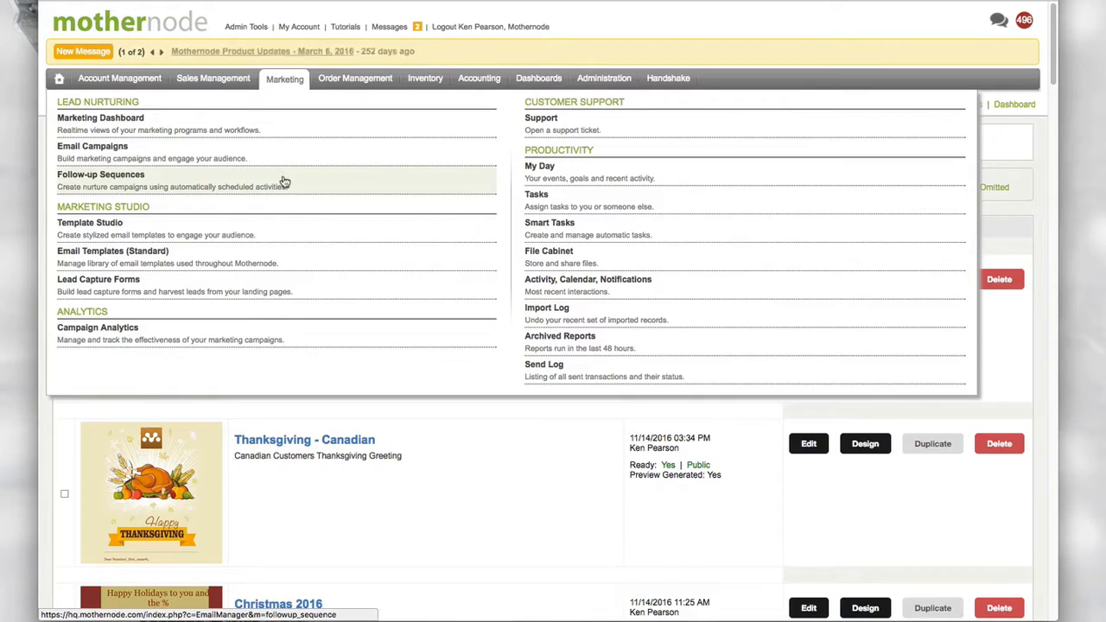
click(284, 182)
scroll(242, 270, down, 2)
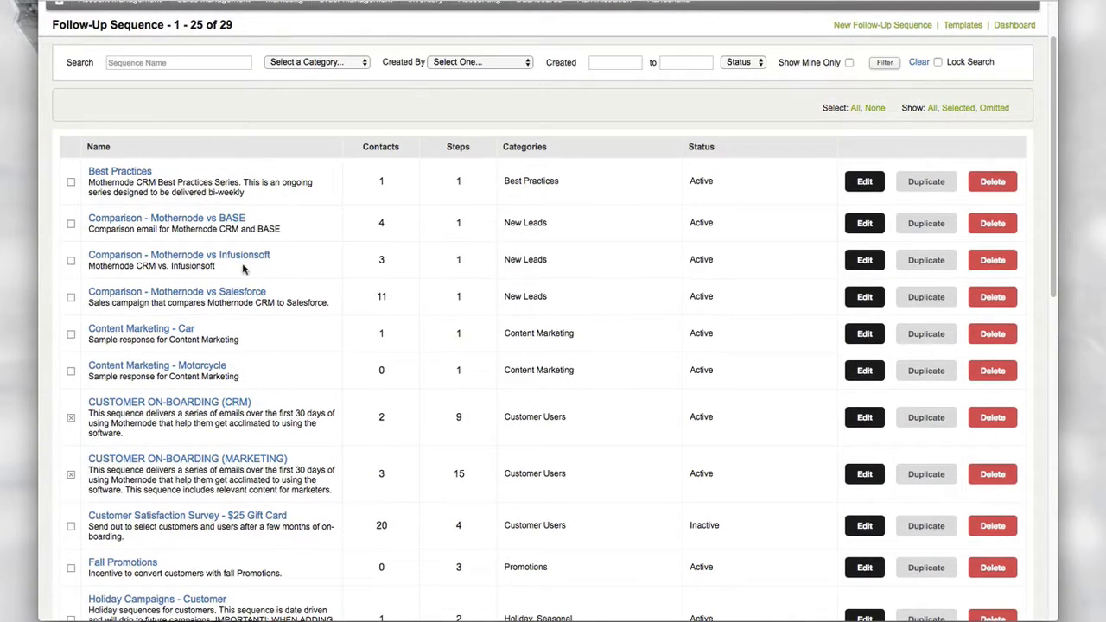
scroll(198, 531, down, 3)
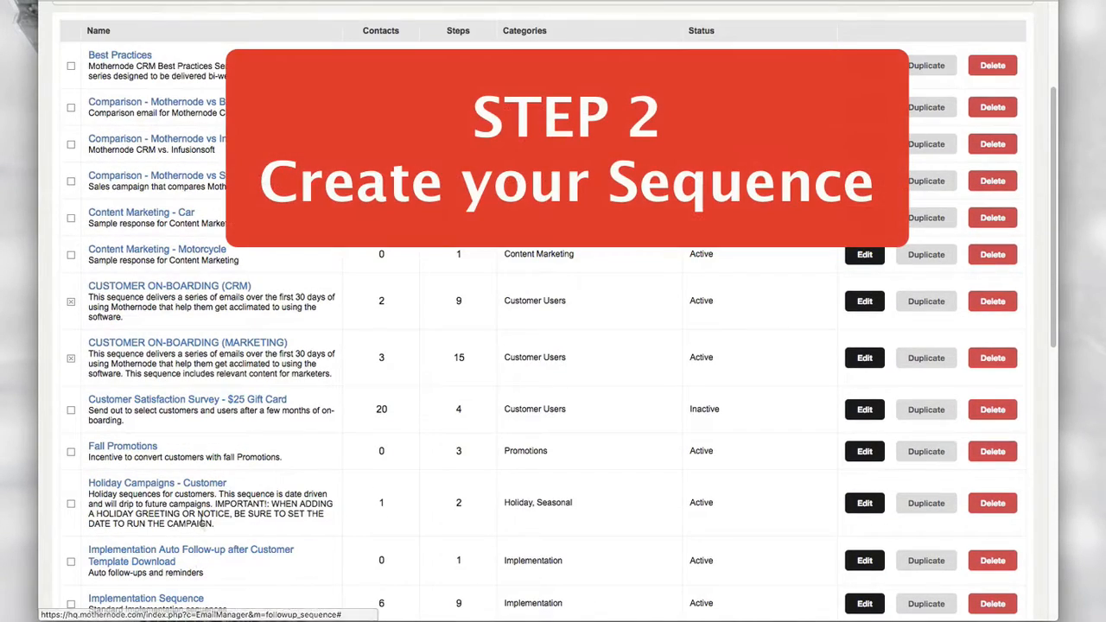
click(200, 483)
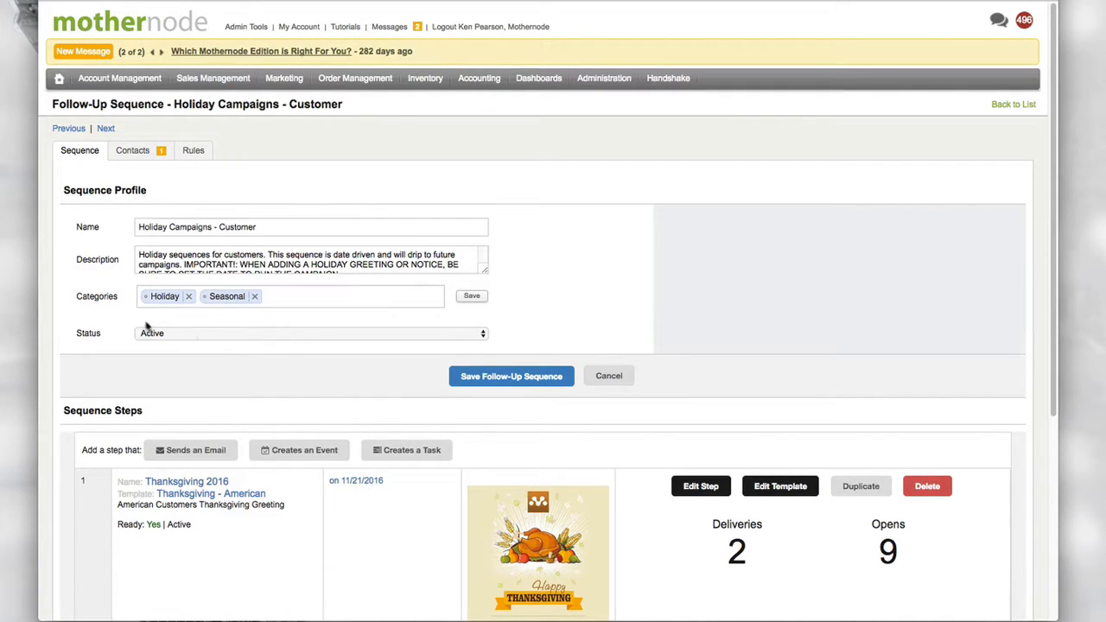
scroll(207, 326, down, 1)
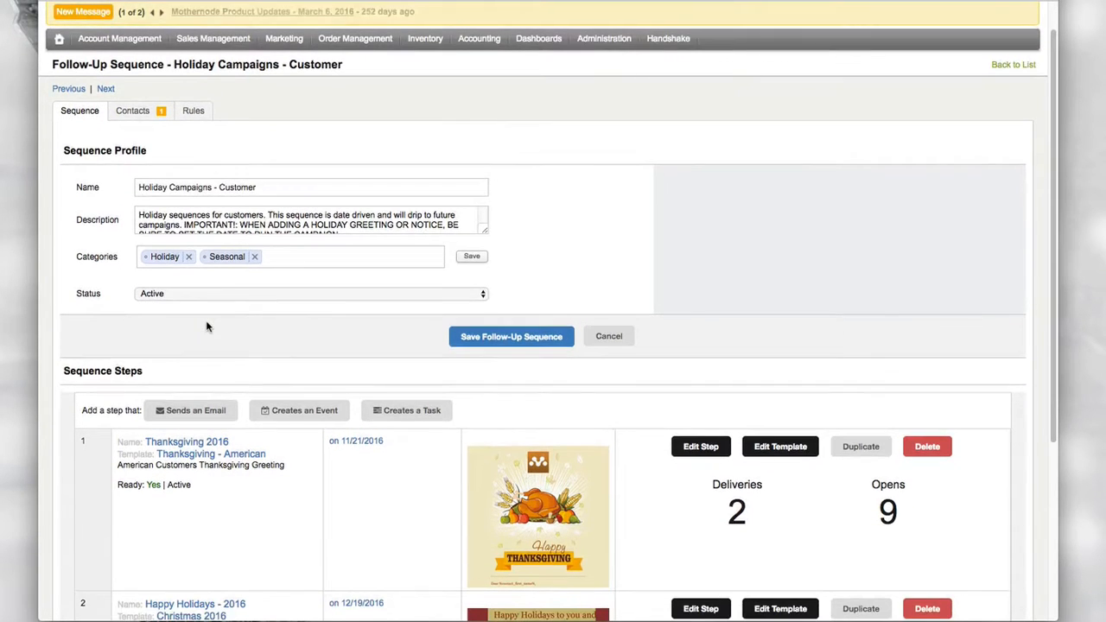
scroll(206, 326, down, 5)
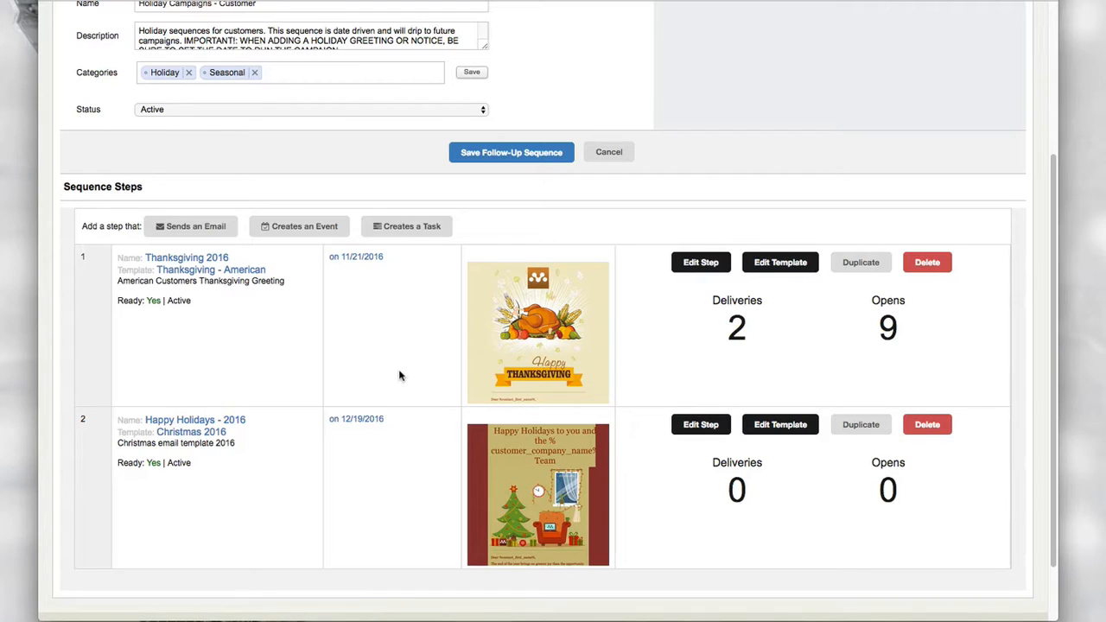
scroll(388, 399, down, 1)
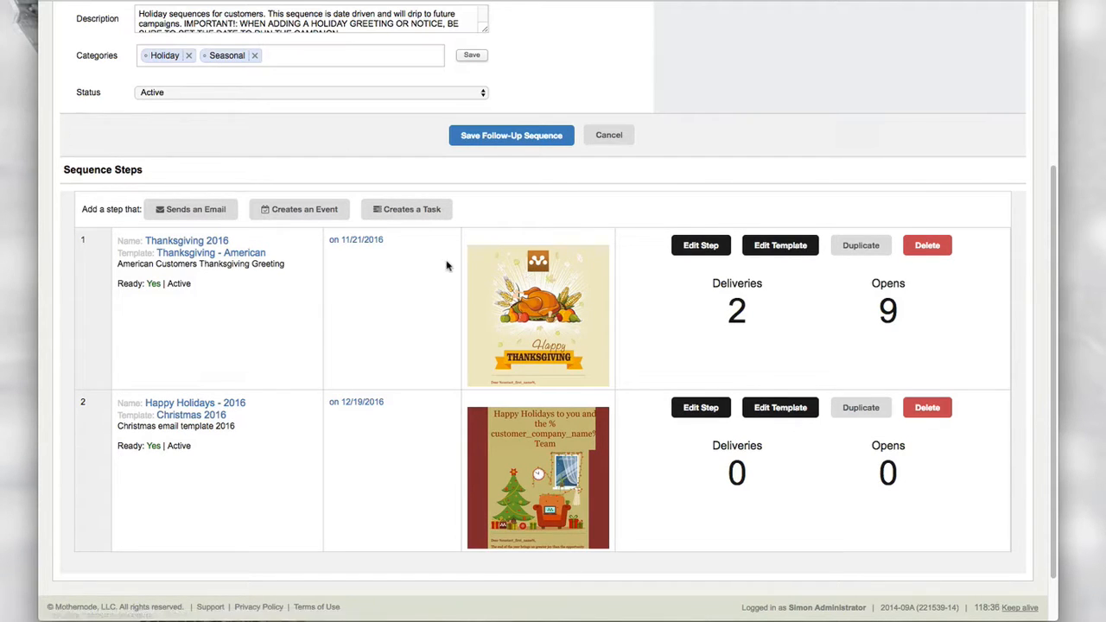
Open the "Thanksgiving 2016" step, examine its schedule options and chosen email, and leave it without saving.
click(717, 247)
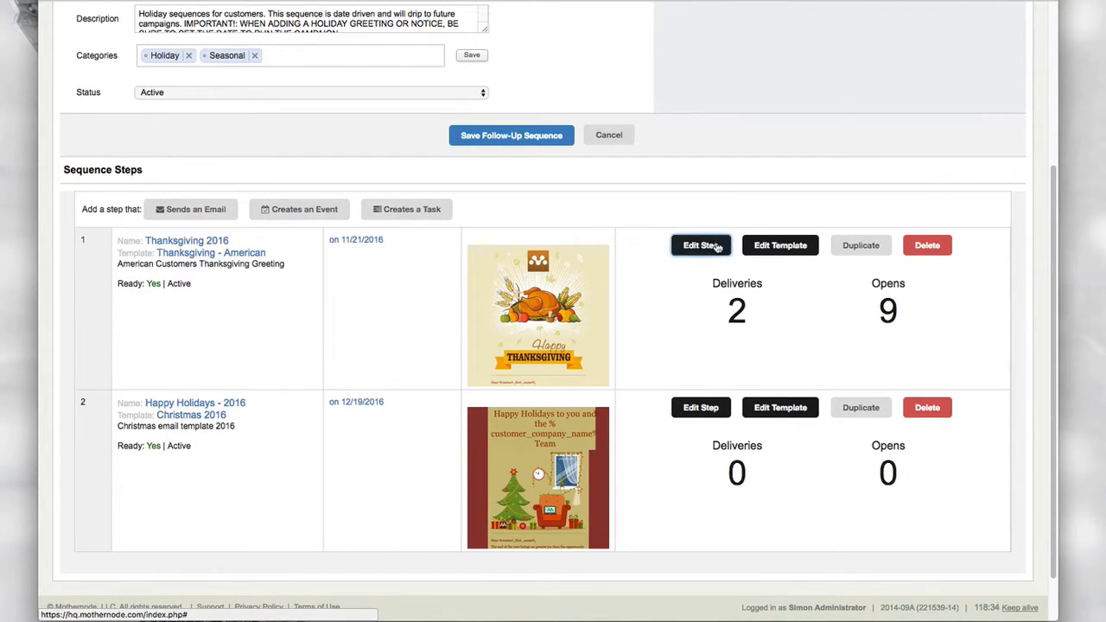
click(413, 343)
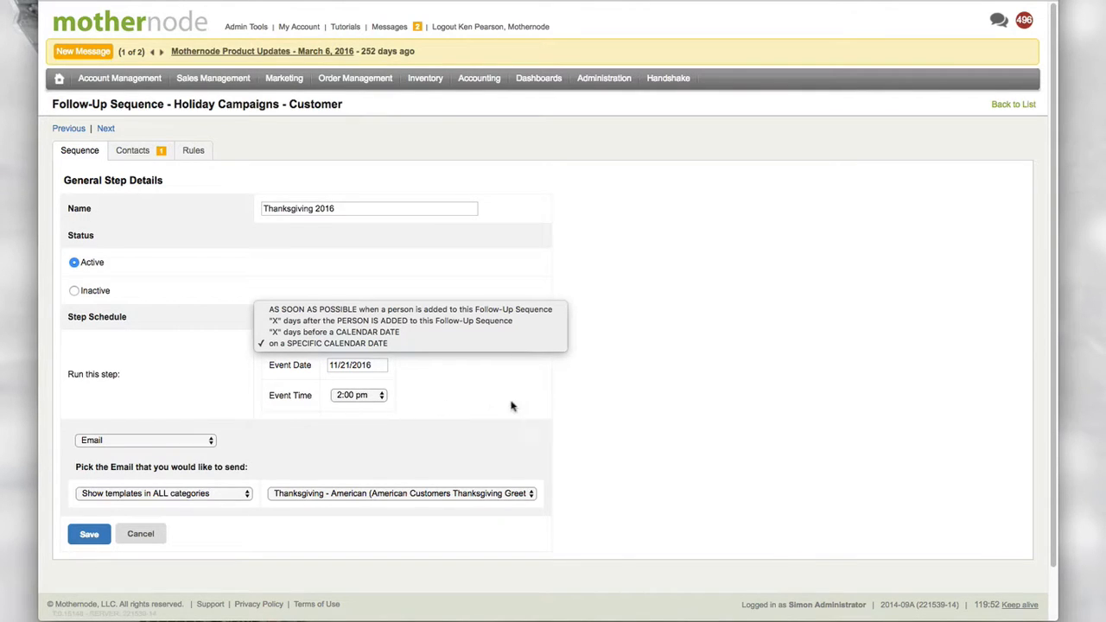
click(701, 419)
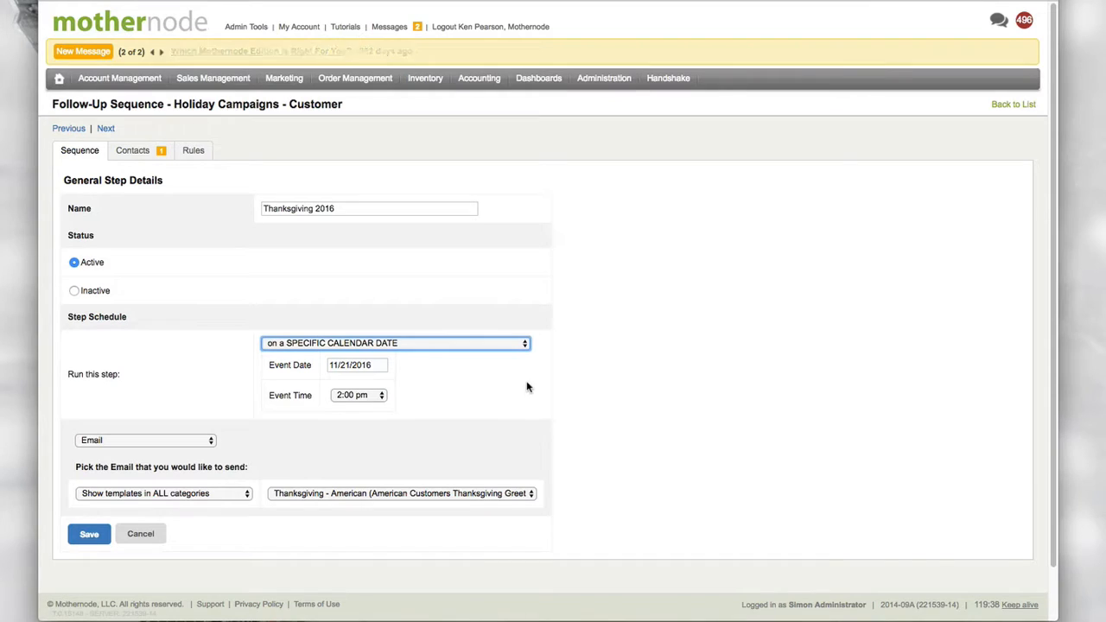
click(678, 382)
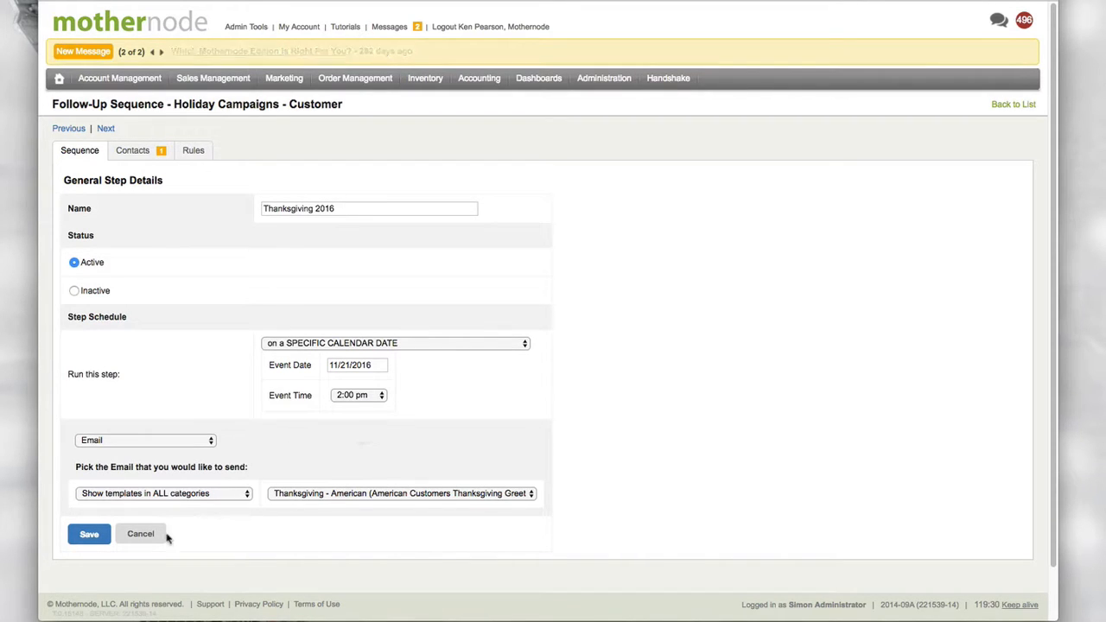
click(140, 533)
scroll(437, 576, down, 5)
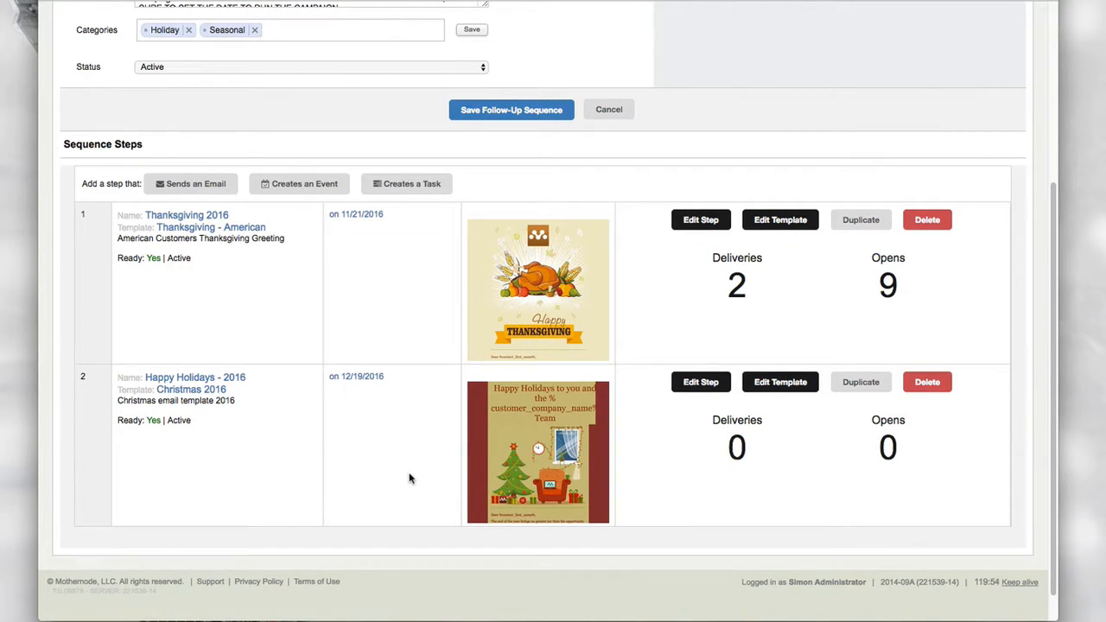
scroll(422, 449, up, 2)
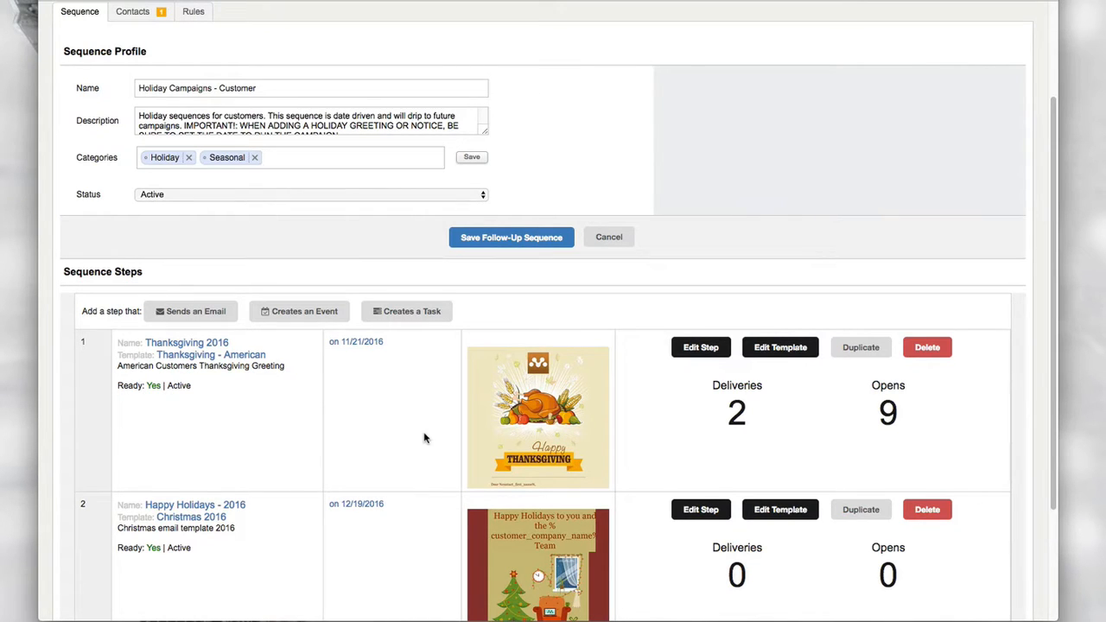
scroll(423, 438, down, 3)
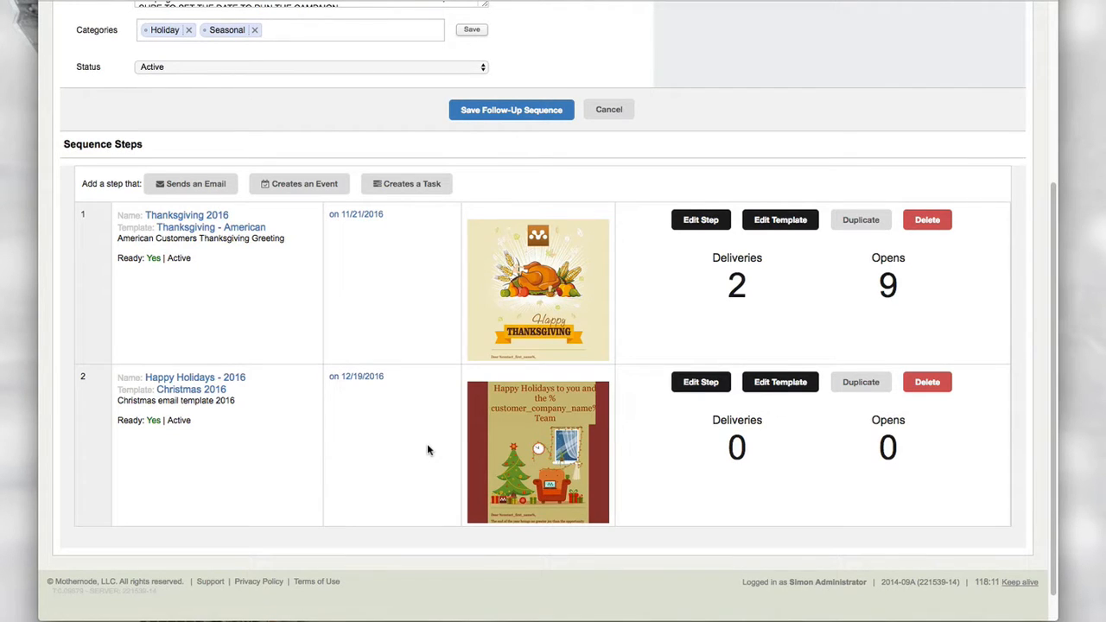
Leave the follow-up sequence and open the list of contacts.
scroll(426, 450, up, 2)
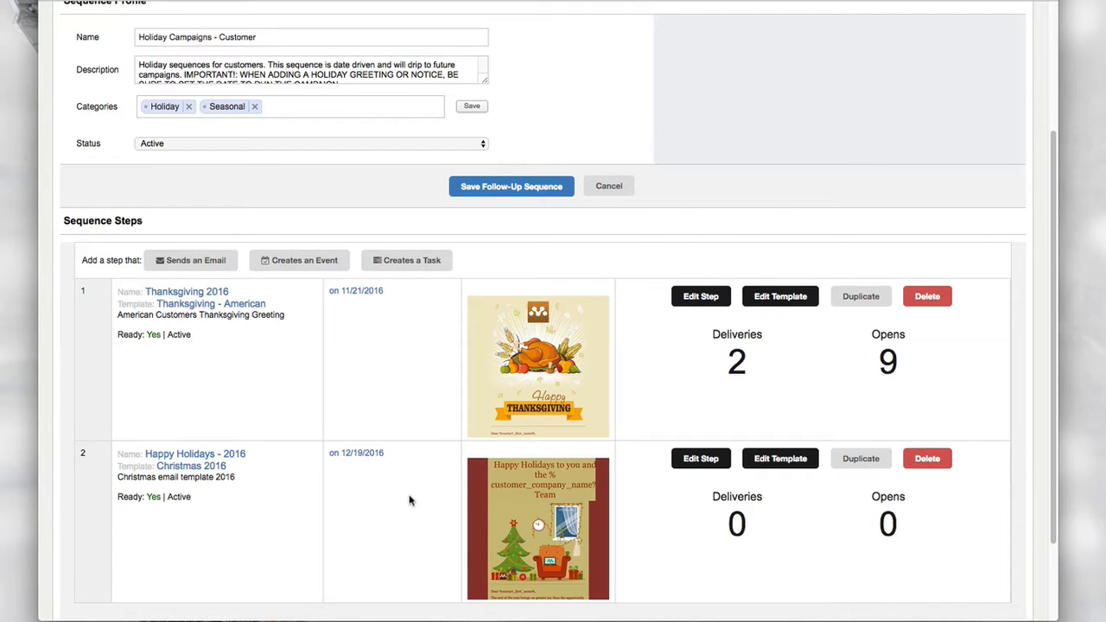
scroll(401, 410, up, 5)
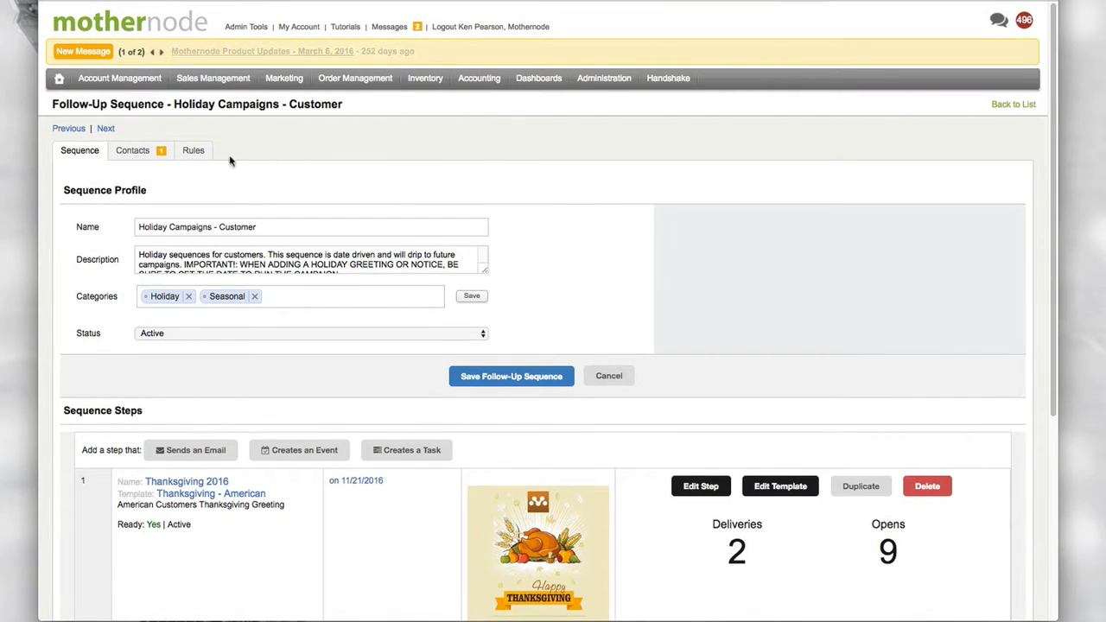
mouse_move(131, 78)
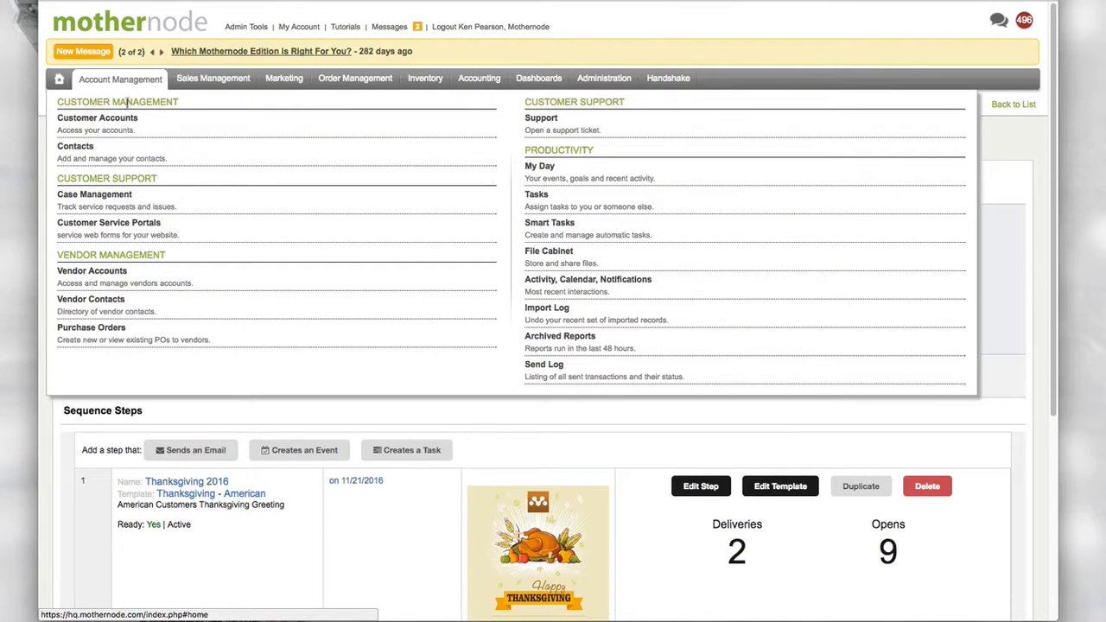
click(121, 154)
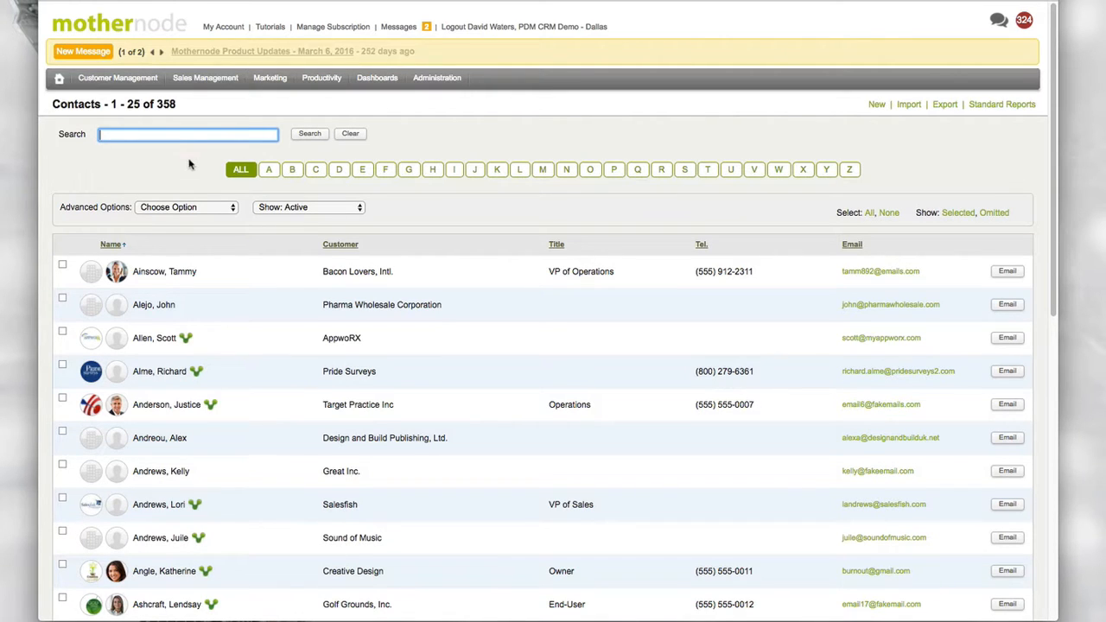
Set up an advanced contact search for active records, adding a second condition where Country equals US.
click(193, 208)
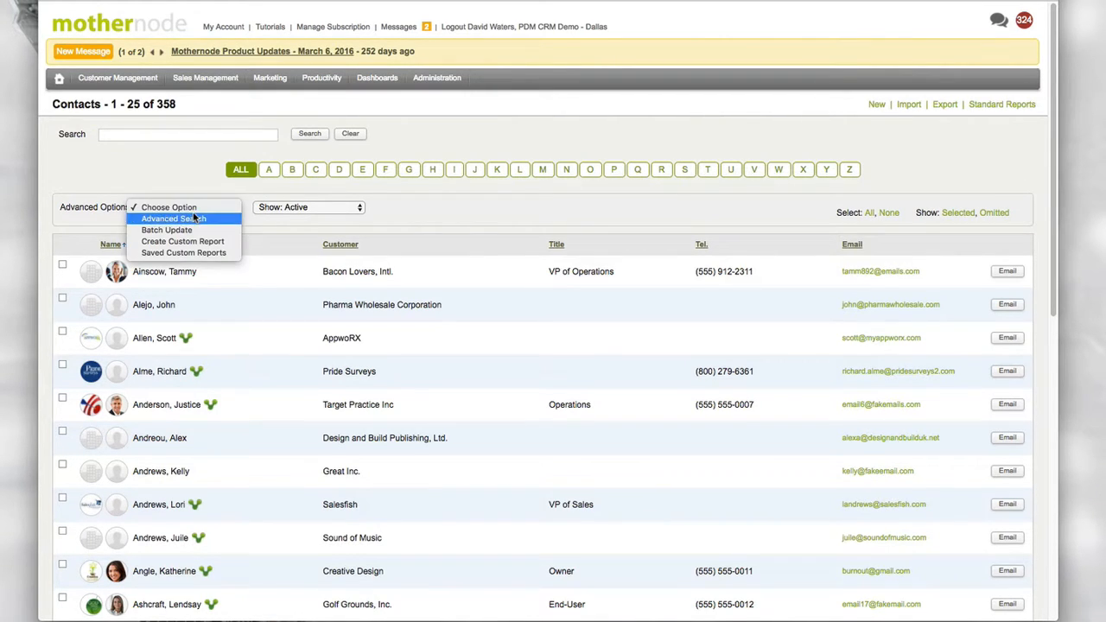
click(195, 218)
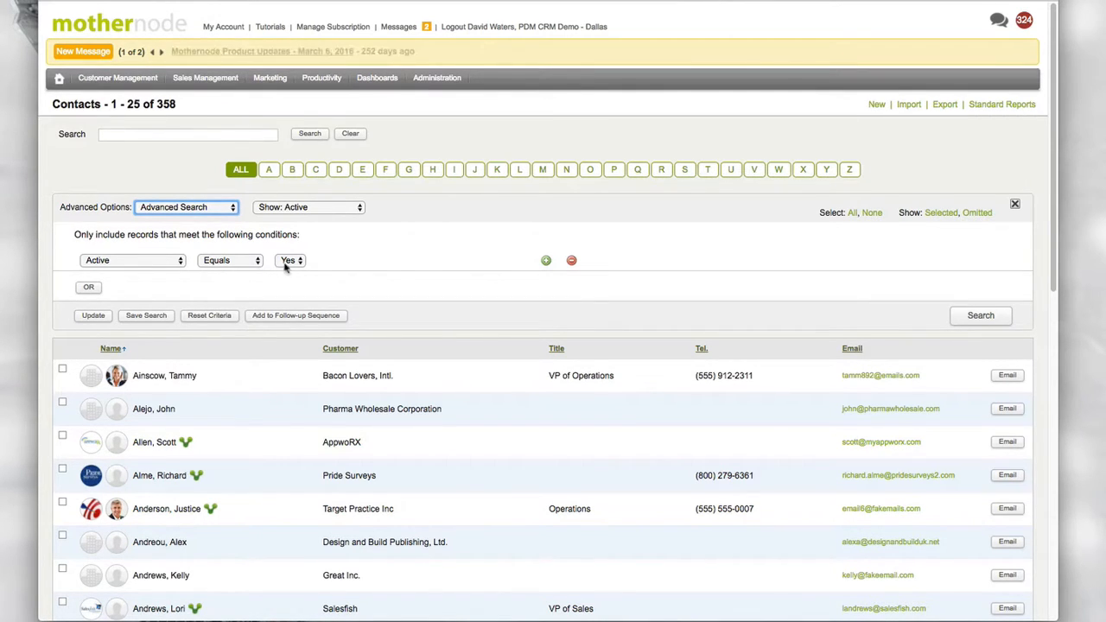
click(546, 260)
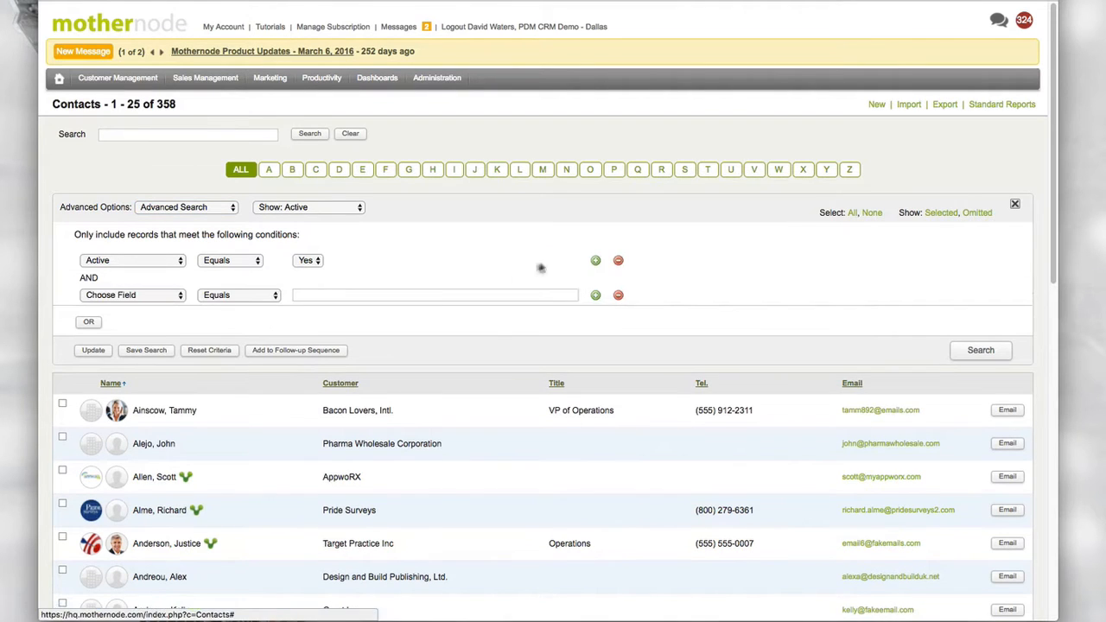
click(134, 295)
click(147, 567)
click(313, 295)
text(US)
click(349, 285)
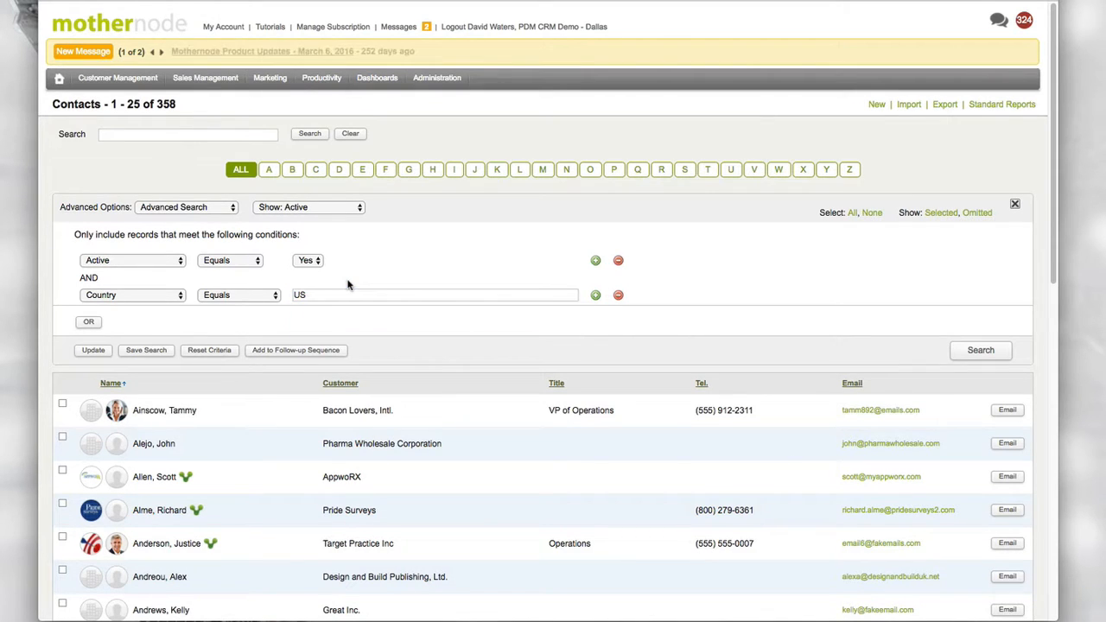
click(979, 353)
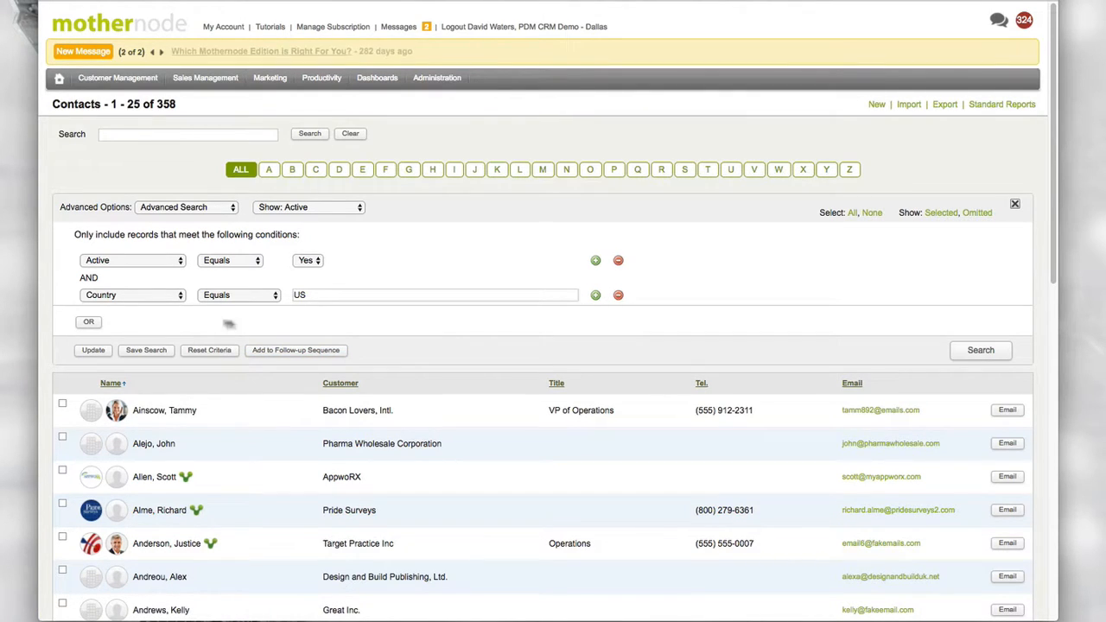
Save and run the search under the name "US Customers", and choose it from the saved searches.
click(154, 352)
click(484, 191)
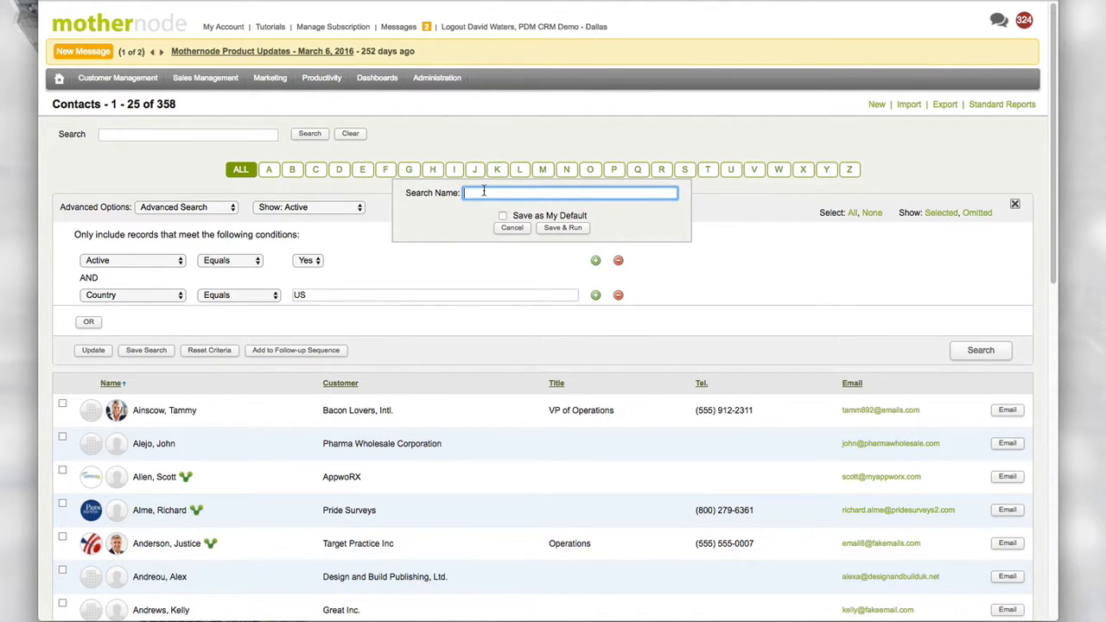
text(US Customers)
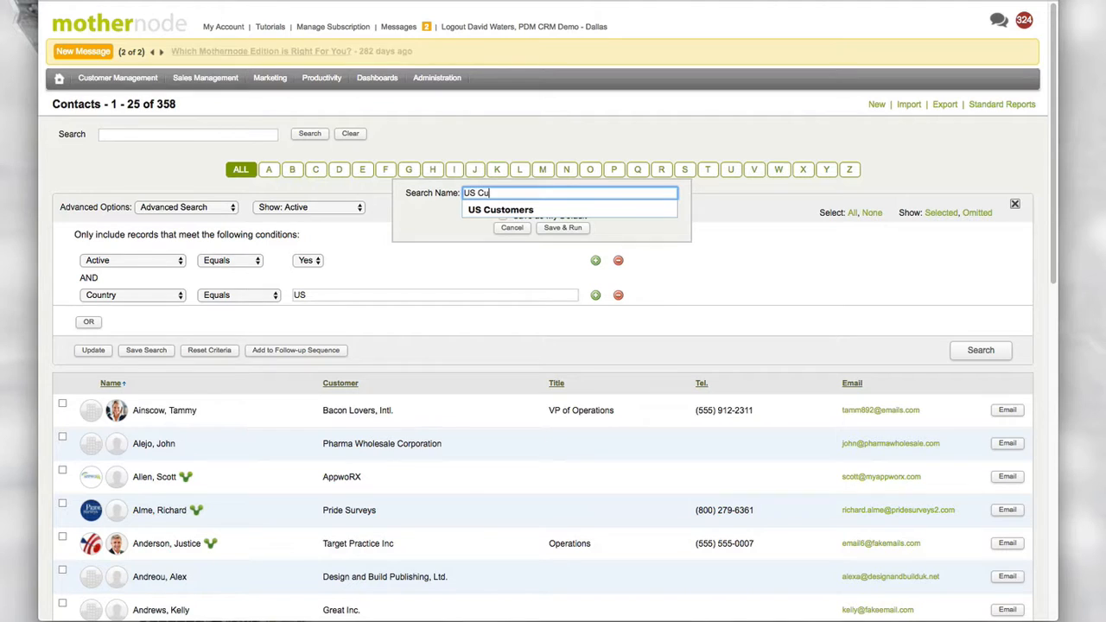
click(530, 210)
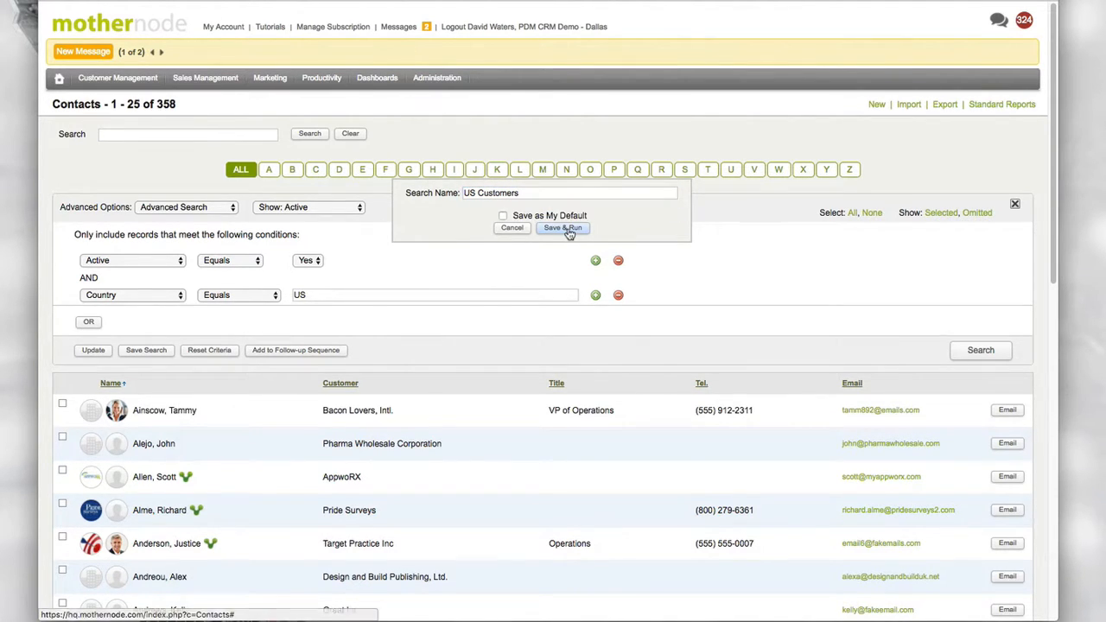
click(563, 228)
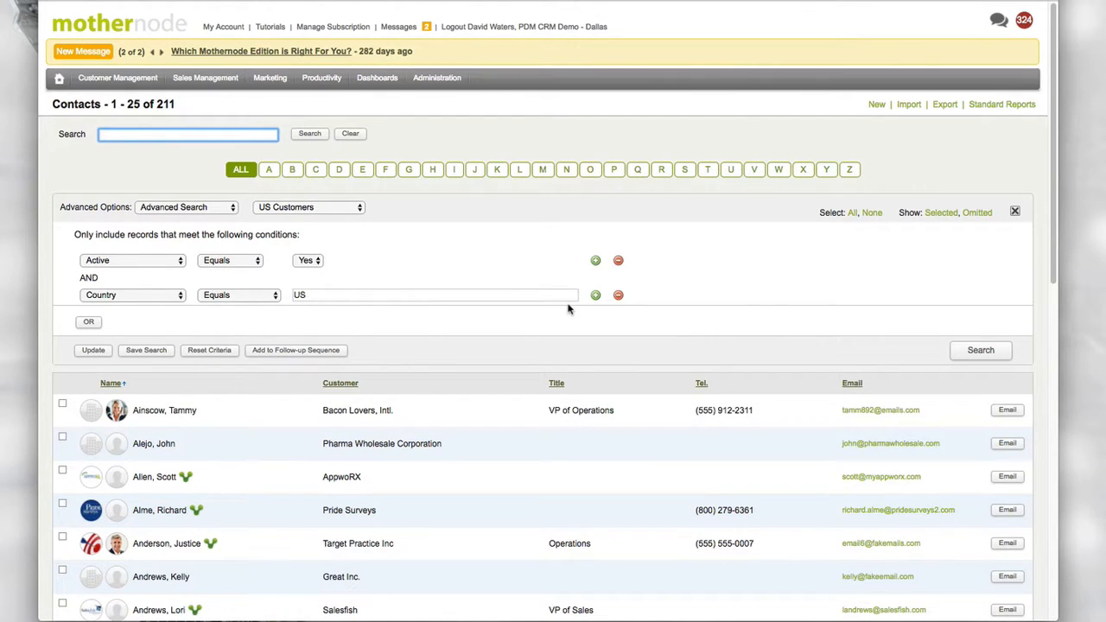
click(347, 208)
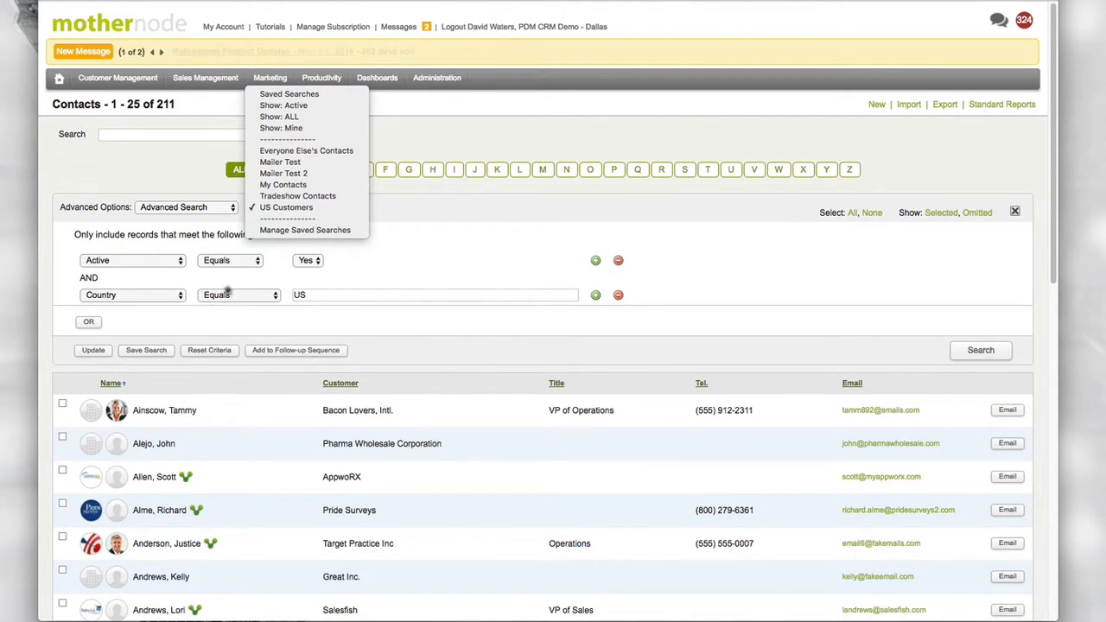
click(296, 209)
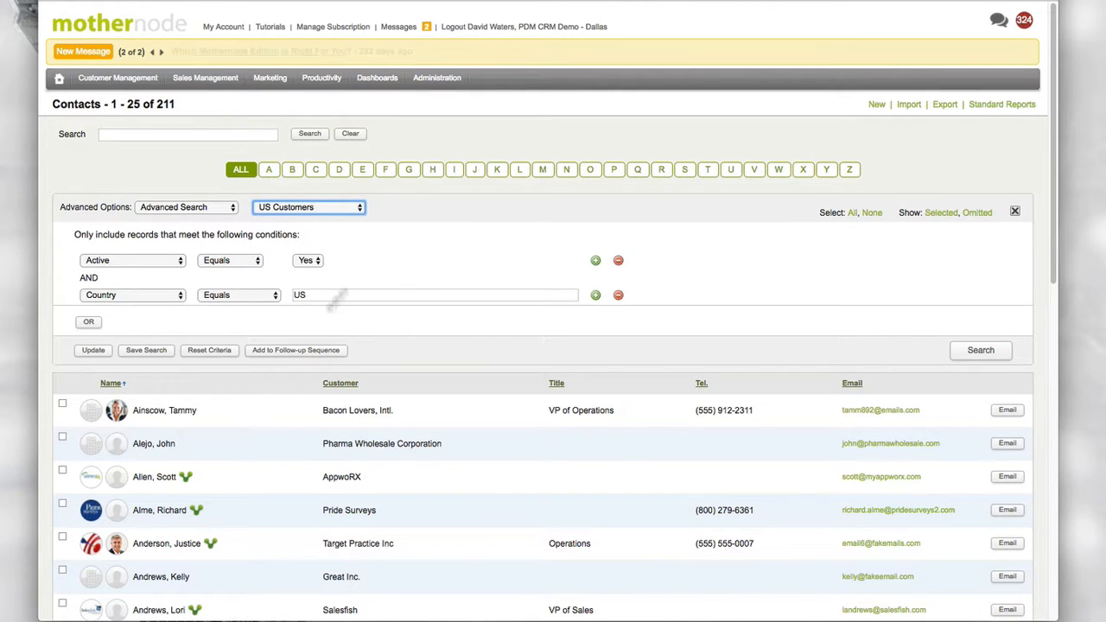
Start adding the filtered contacts to a follow-up sequence, with the description "US Customer Holiday Sequence".
click(263, 356)
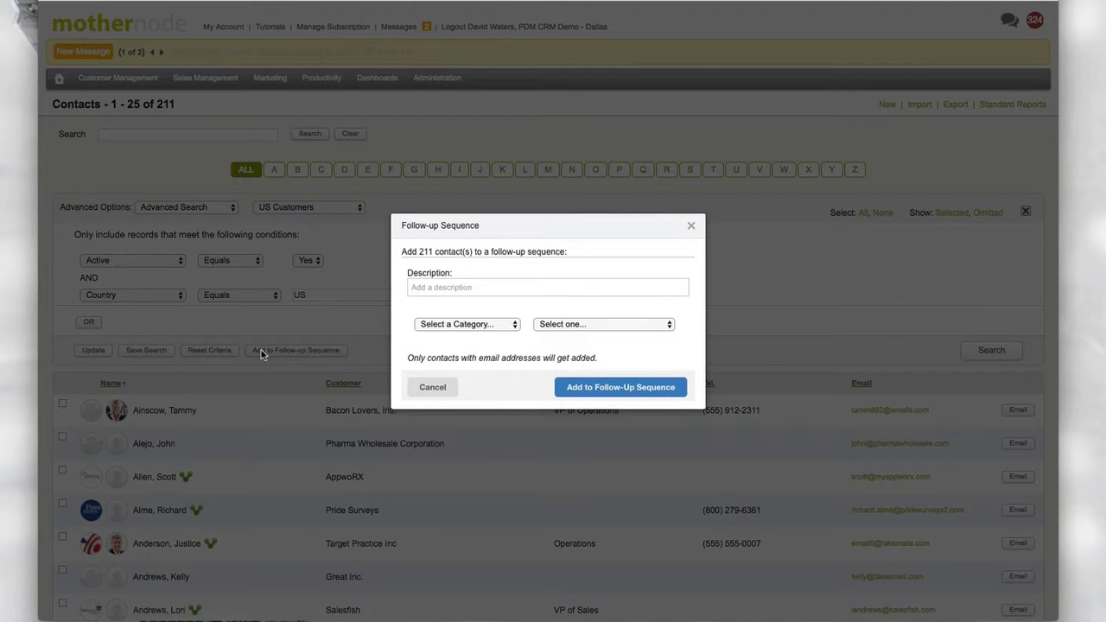
click(438, 287)
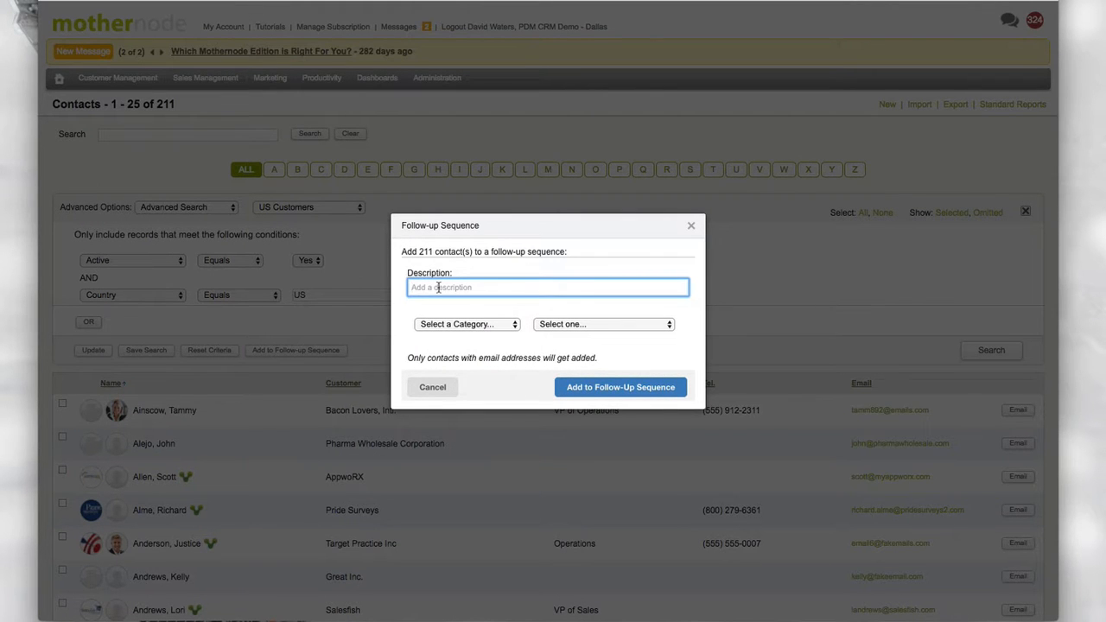
text(Use)
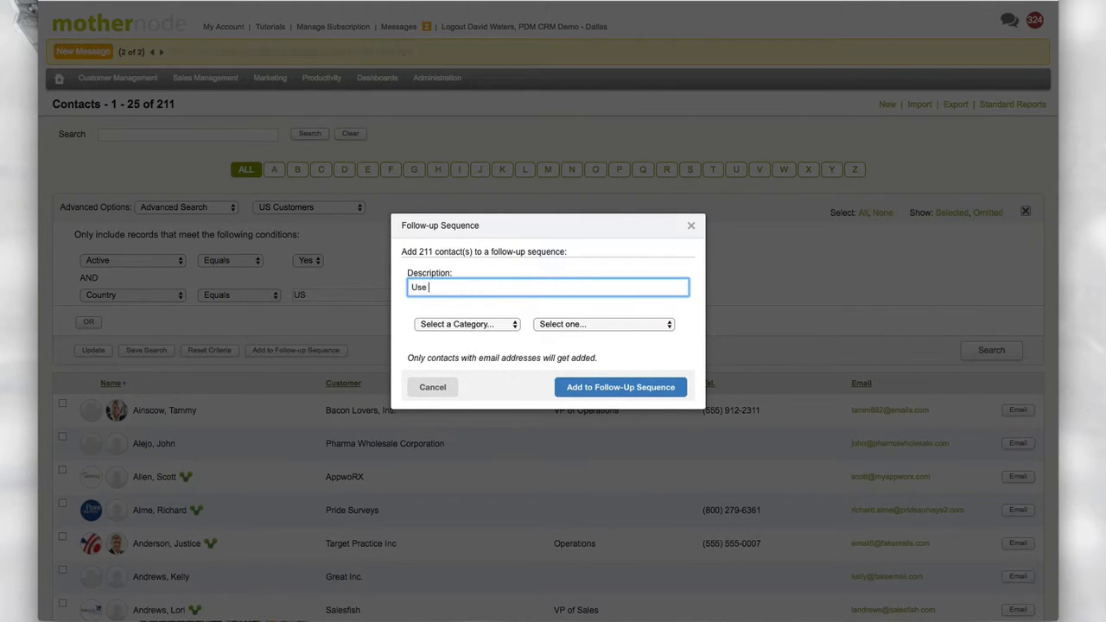
key(BackSpace)
key(BackSpace)
text(Holiday)
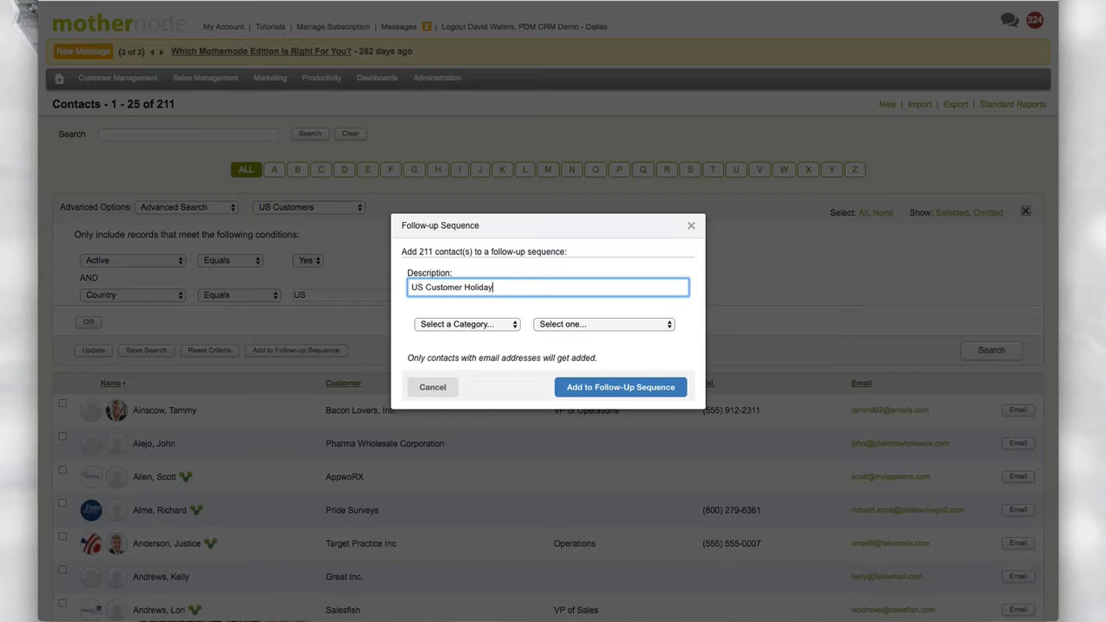
text( Sequence)
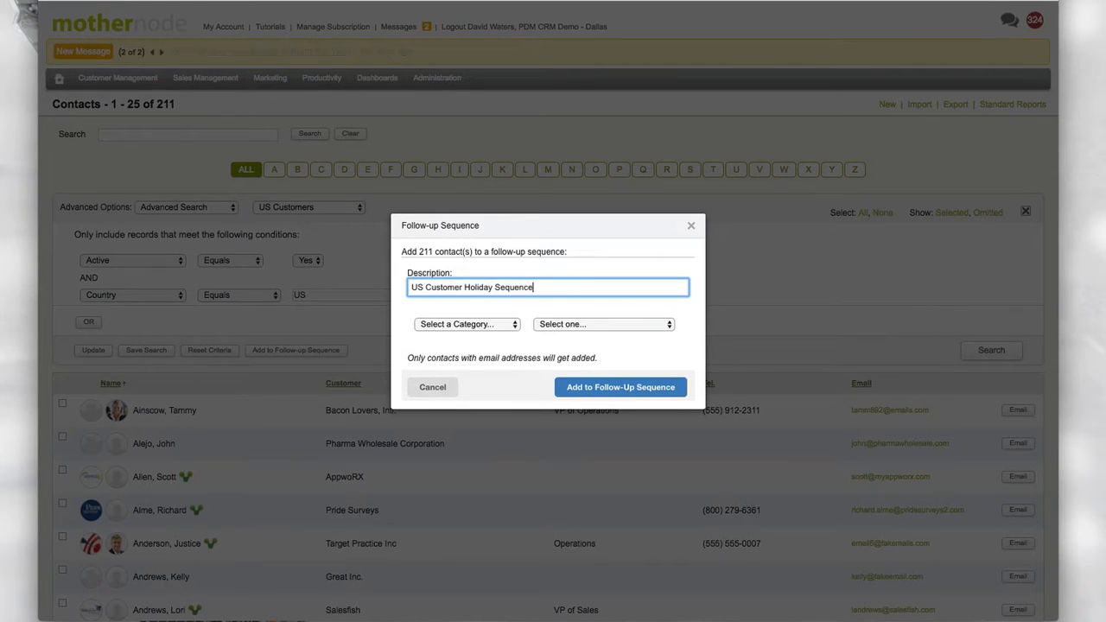
Choose the Holiday category and the "Holiday Sequence" follow-up sequence, and add the contacts to it.
click(466, 325)
click(464, 347)
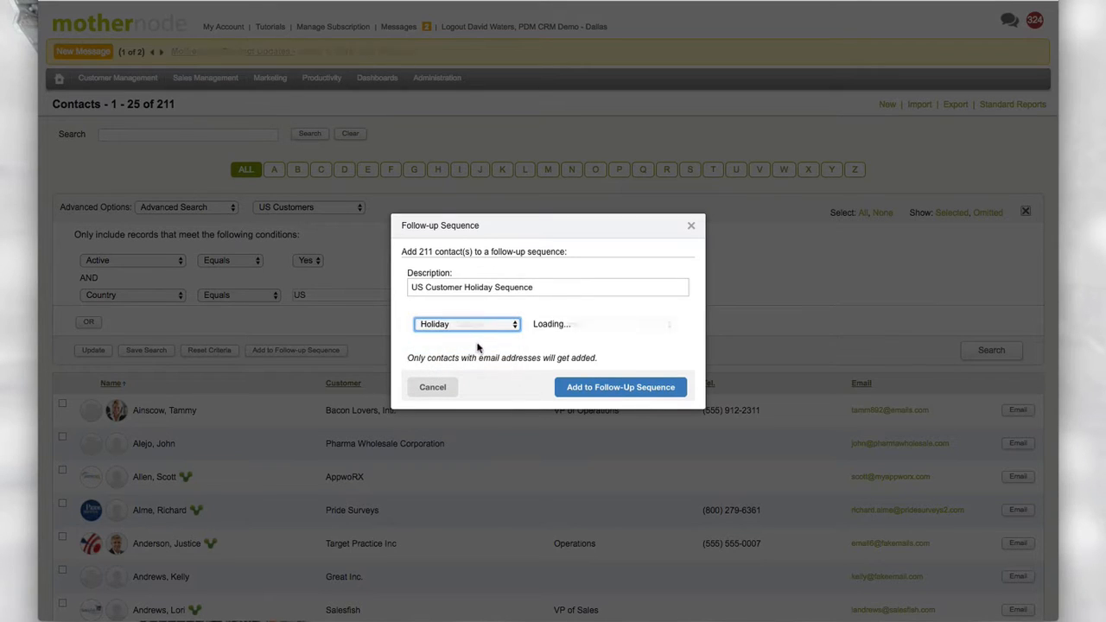
click(553, 324)
click(554, 335)
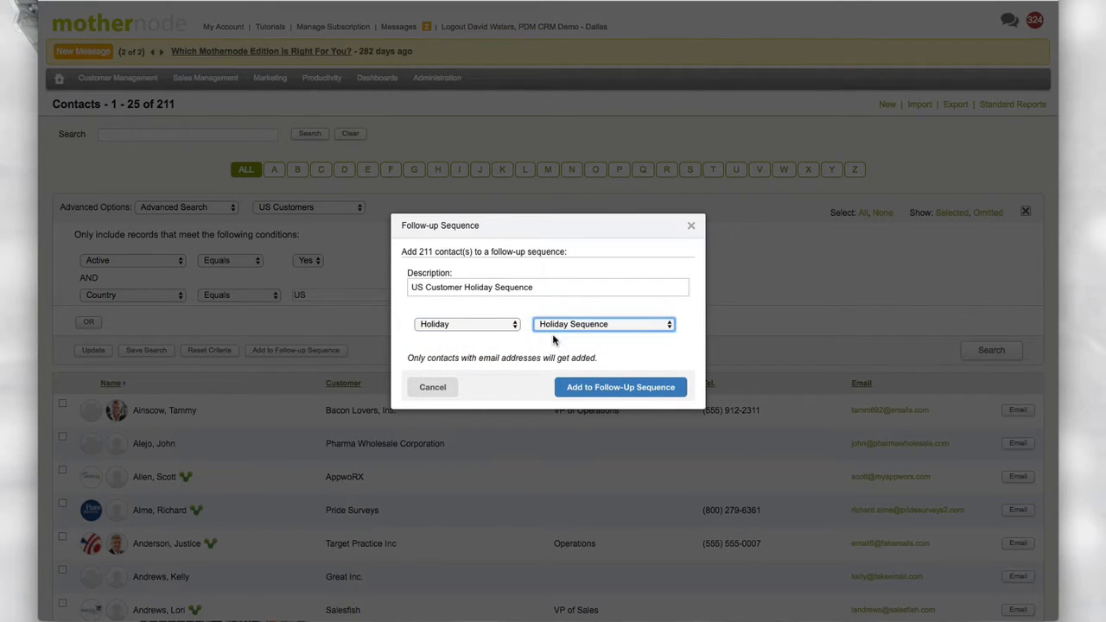
click(595, 389)
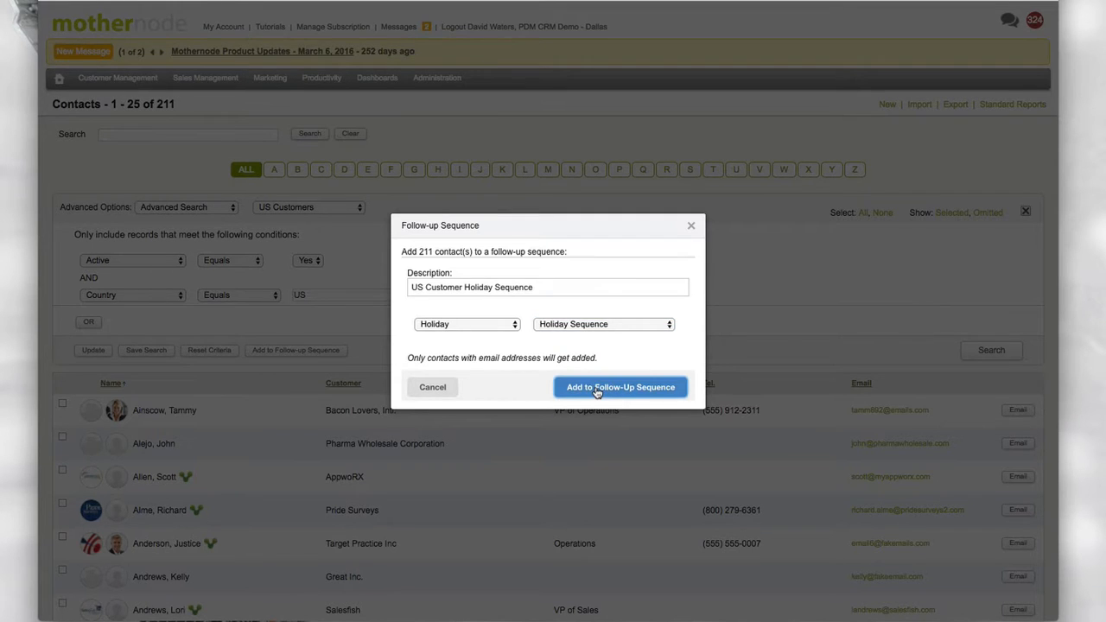